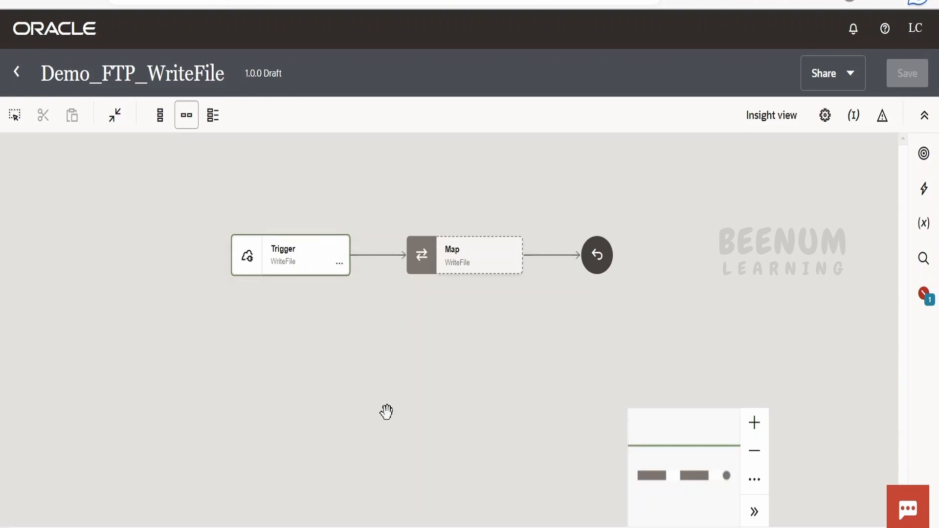
# Review the sample request and response JSON payloads in the text editor, then return to the integration
pyautogui.hotkey('alt', 'Tab')
pyautogui.moveTo(59, 223); pyautogui.dragTo(53, 115)
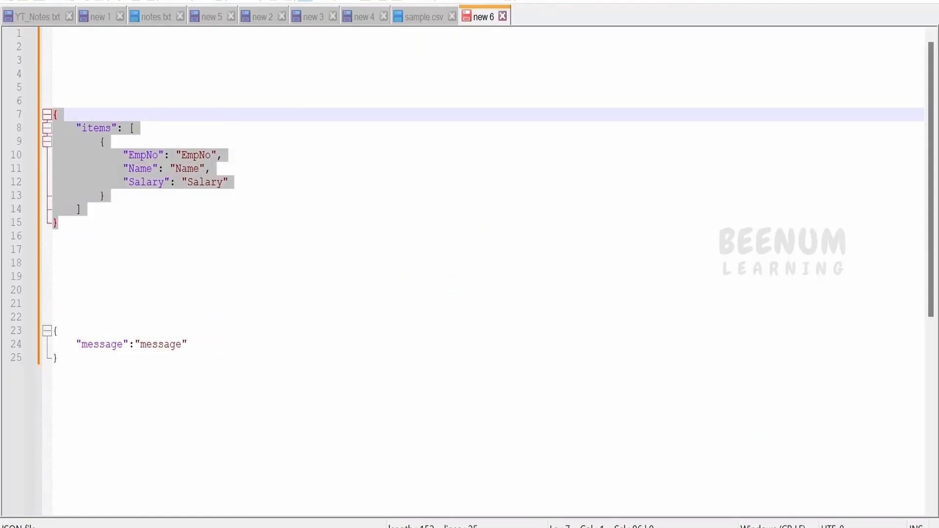
pyautogui.moveTo(58, 357); pyautogui.dragTo(48, 334)
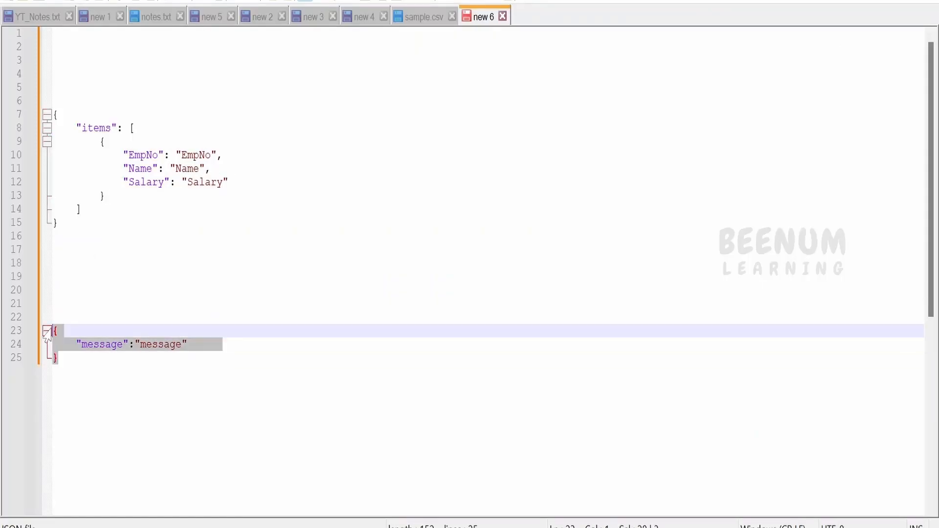
pyautogui.hotkey('alt', 'Tab')
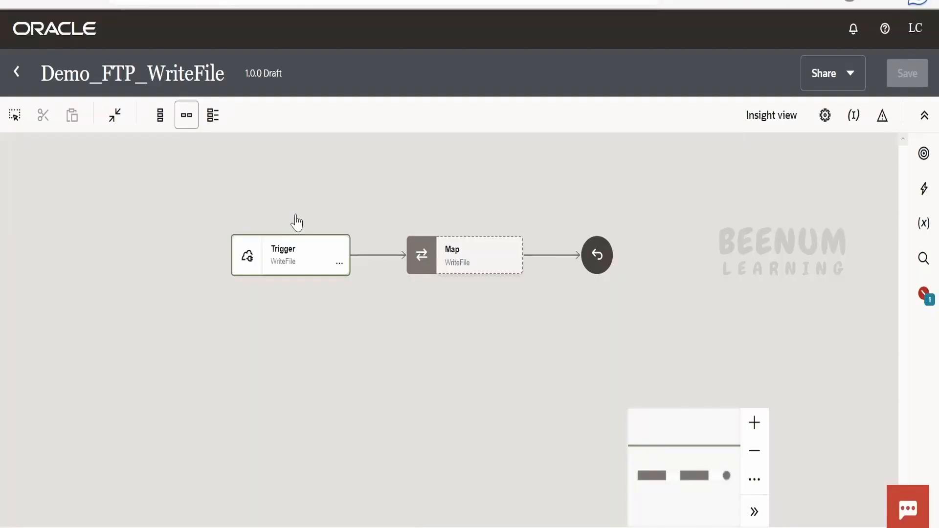
# Open the WriteFile trigger's configuration and examine its resource URI, endpoint action and request/response options
pyautogui.click(339, 263)
pyautogui.click(368, 310)
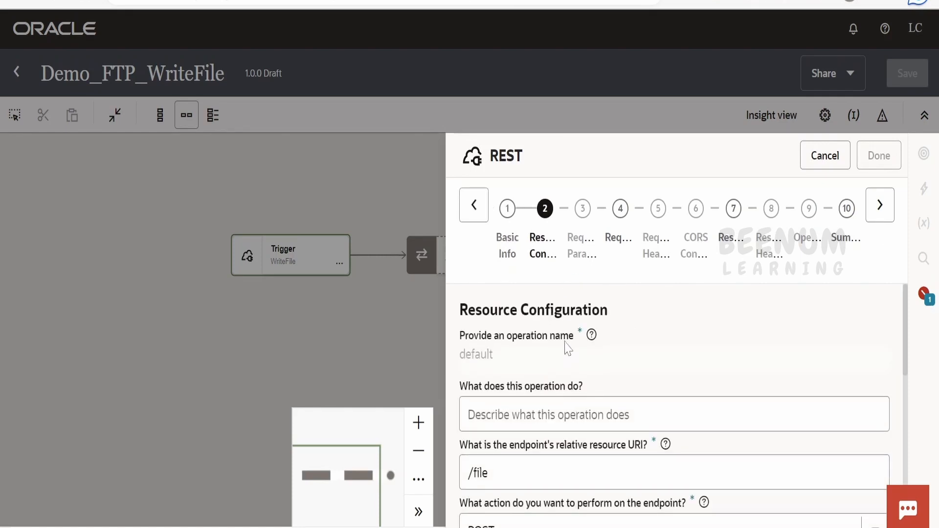
pyautogui.scroll(-2, 566, 347)
pyautogui.scroll(-2, 675, 382)
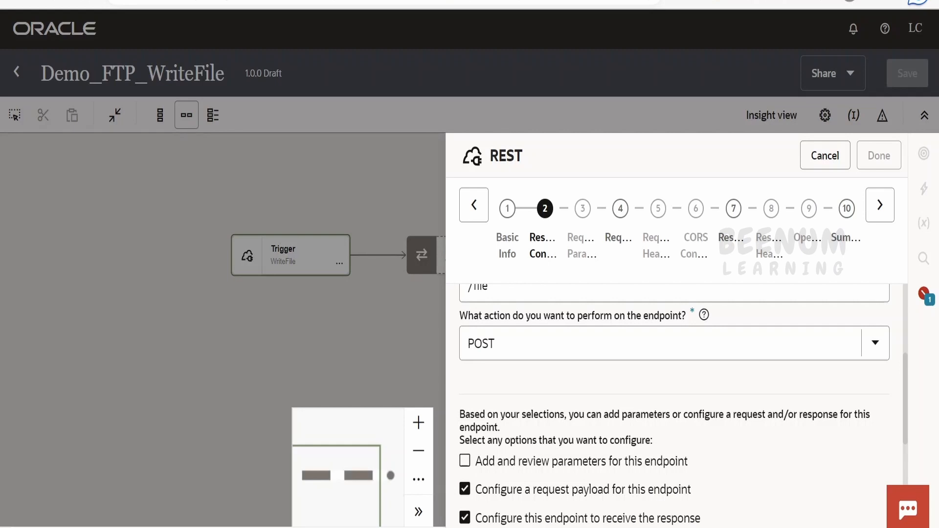
pyautogui.scroll(-1, 482, 376)
pyautogui.scroll(1, 486, 377)
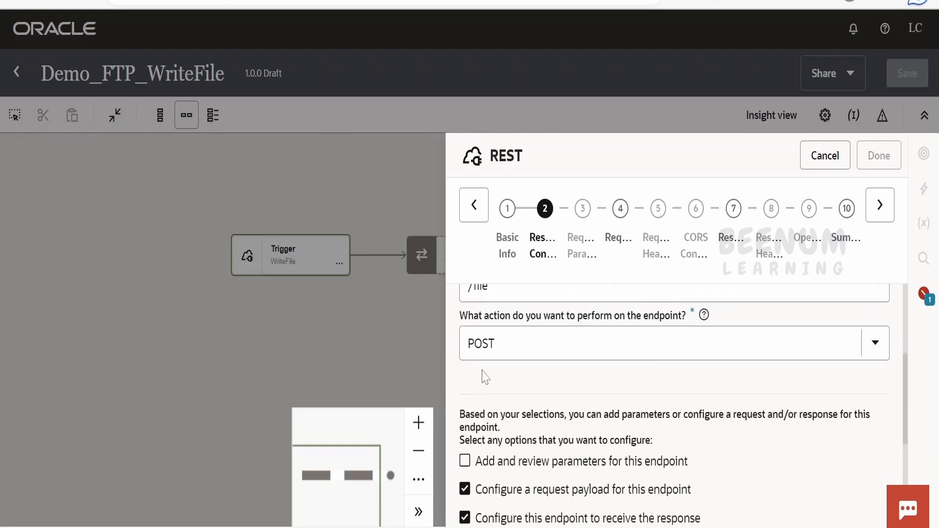
pyautogui.scroll(-1, 503, 377)
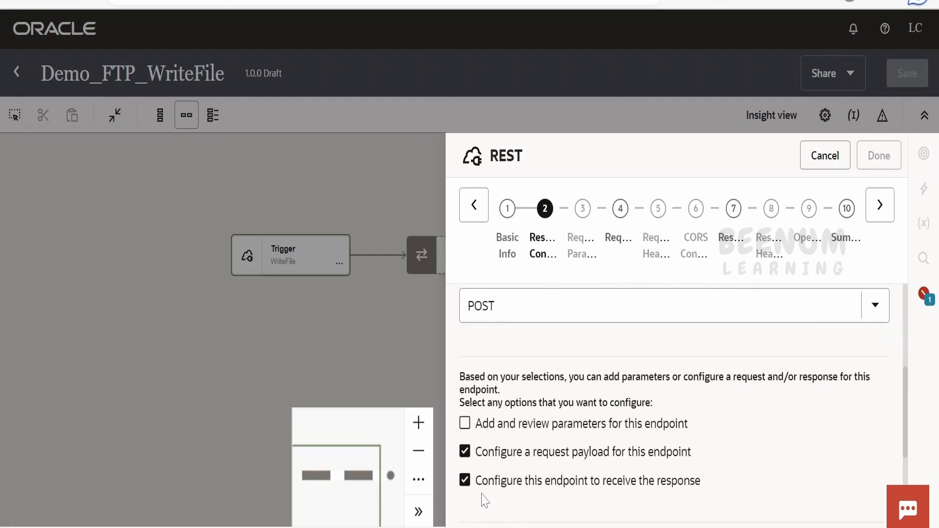
# Compare the sample items JSON with the trigger's request settings, then leave the trigger configuration without changes
pyautogui.hotkey('alt', 'Tab')
pyautogui.moveTo(54, 236); pyautogui.dragTo(54, 114)
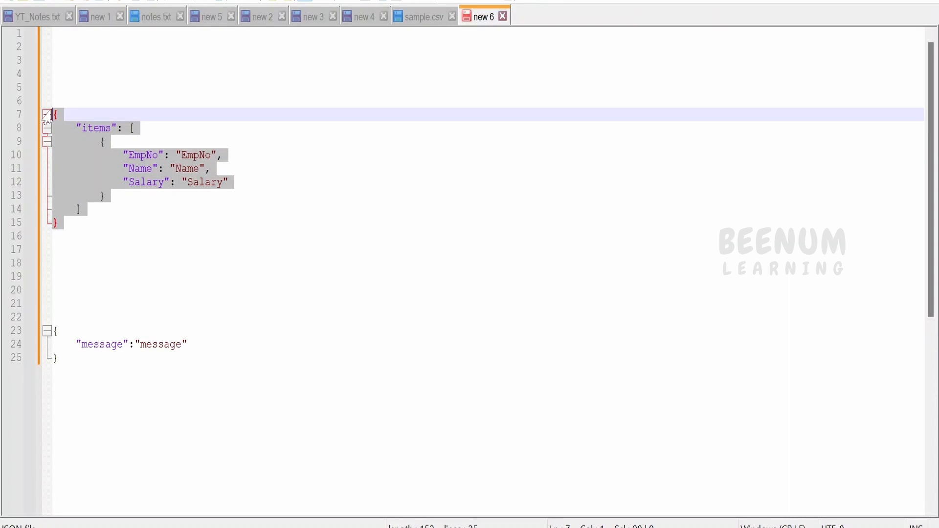
pyautogui.hotkey('alt', 'Tab')
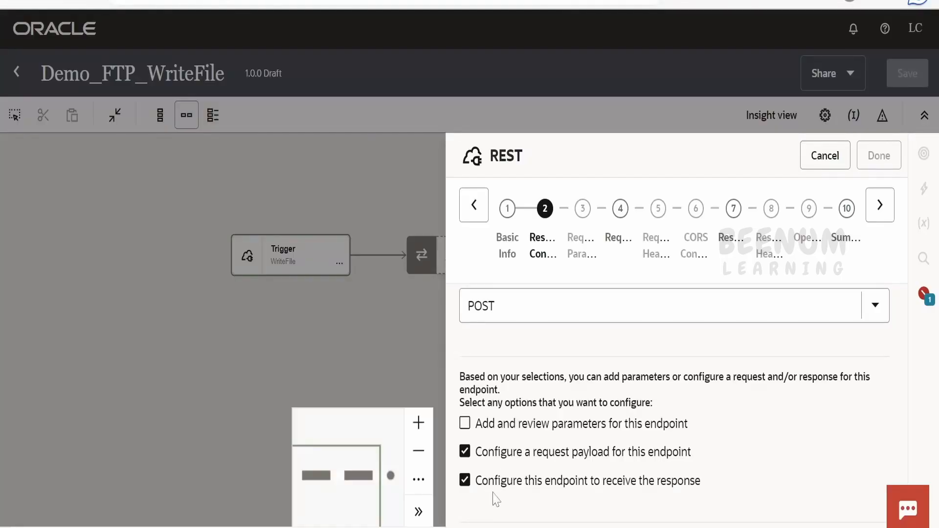
pyautogui.click(887, 210)
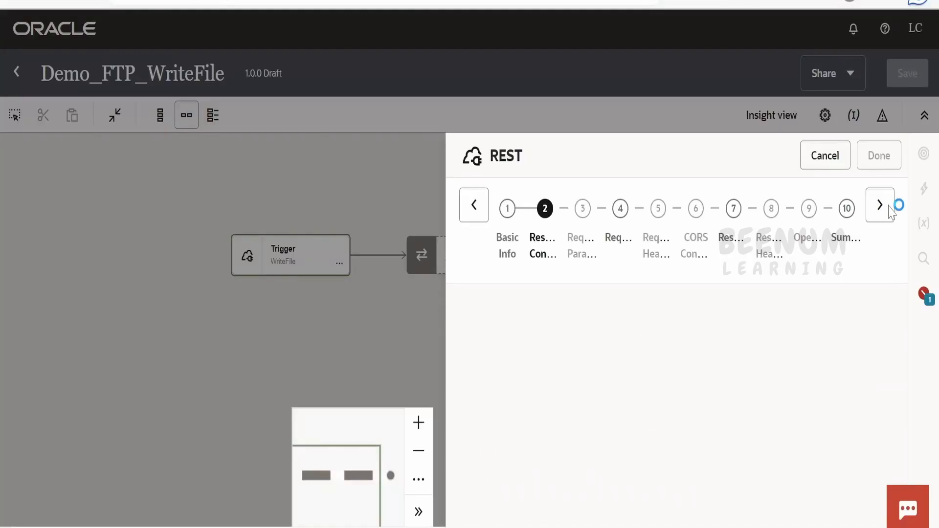
pyautogui.scroll(-10, 675, 406)
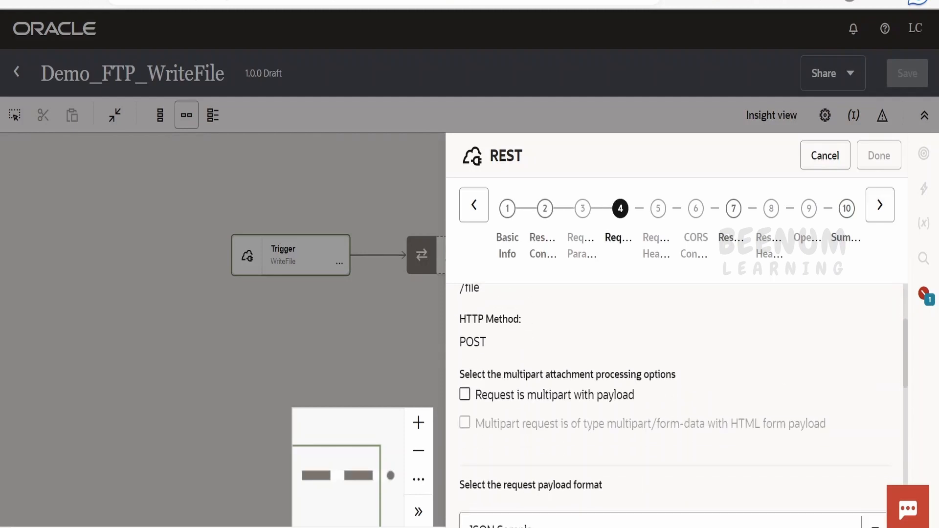
pyautogui.scroll(10, 501, 361)
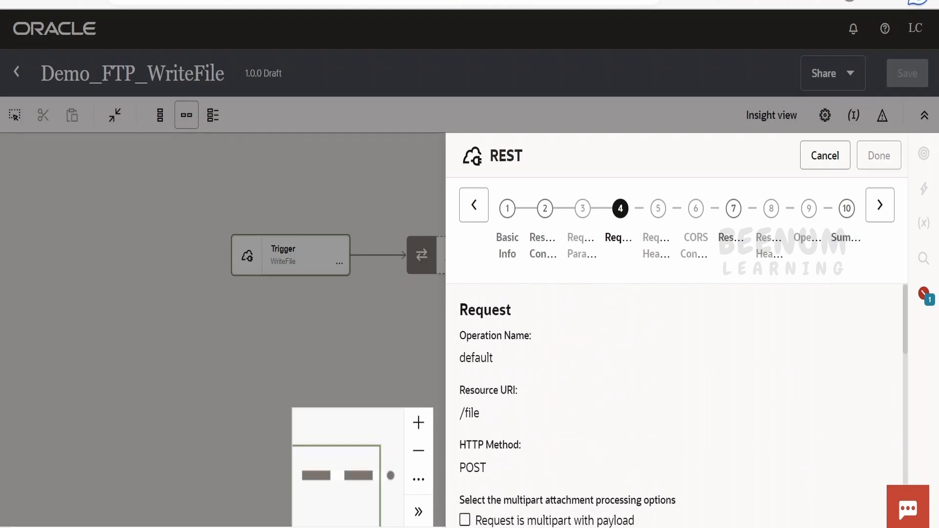
pyautogui.click(827, 157)
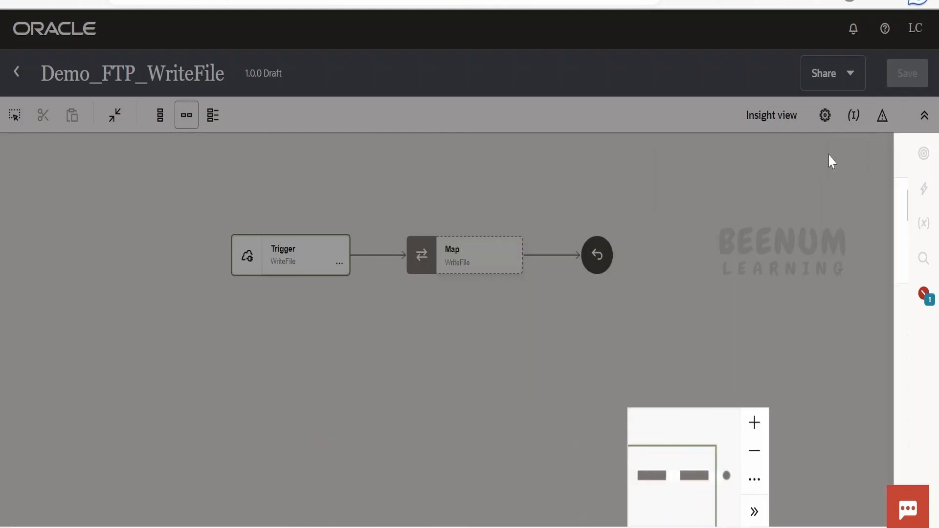
# Add a Demo_FTP_Conn invoke after the trigger and name its endpoint writeFileFTPServer
pyautogui.click(377, 255)
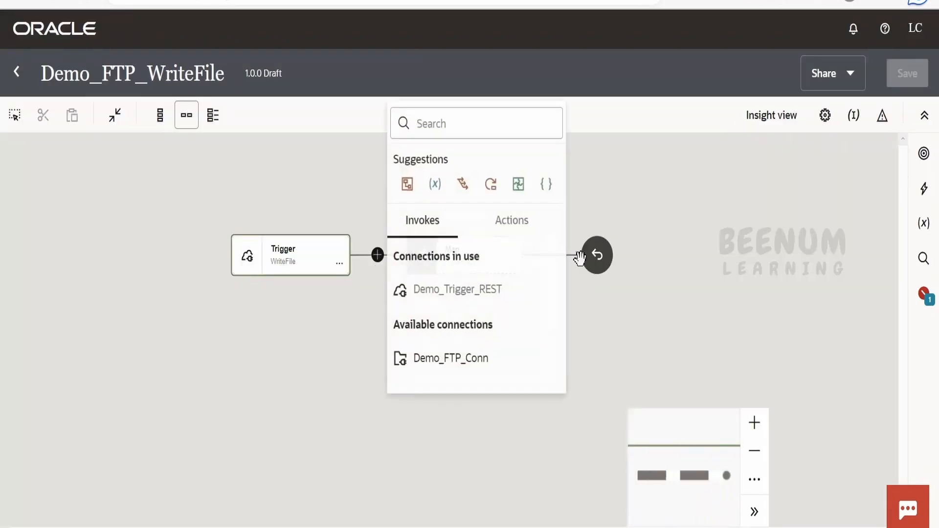
pyautogui.click(467, 372)
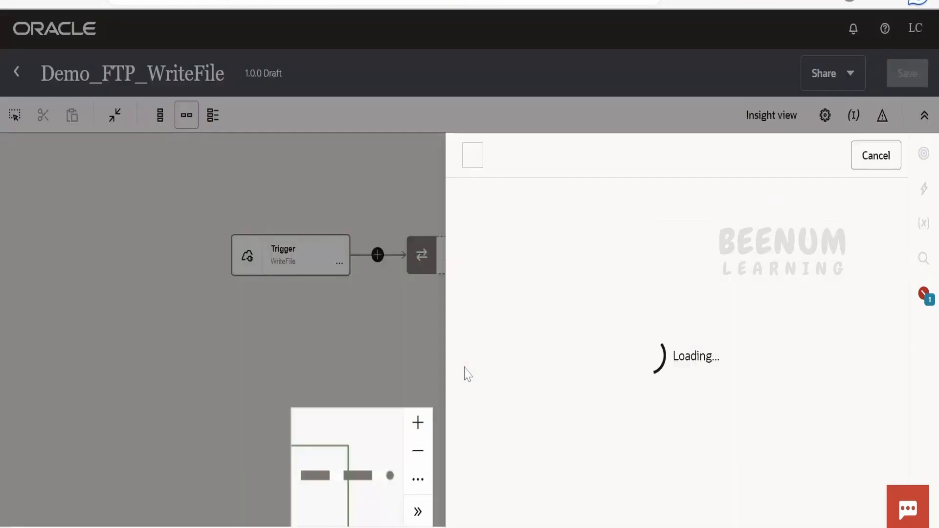
pyautogui.click(538, 363)
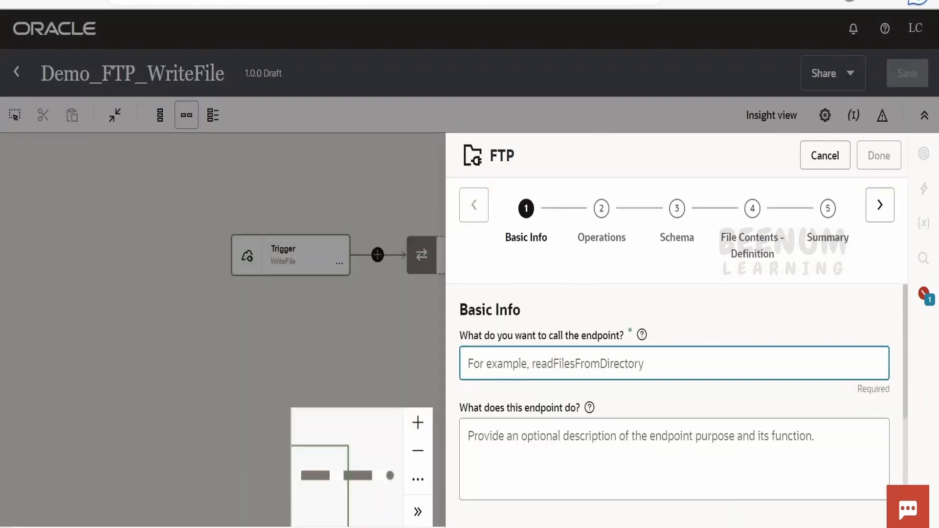
pyautogui.write('writeFileFTPServer')
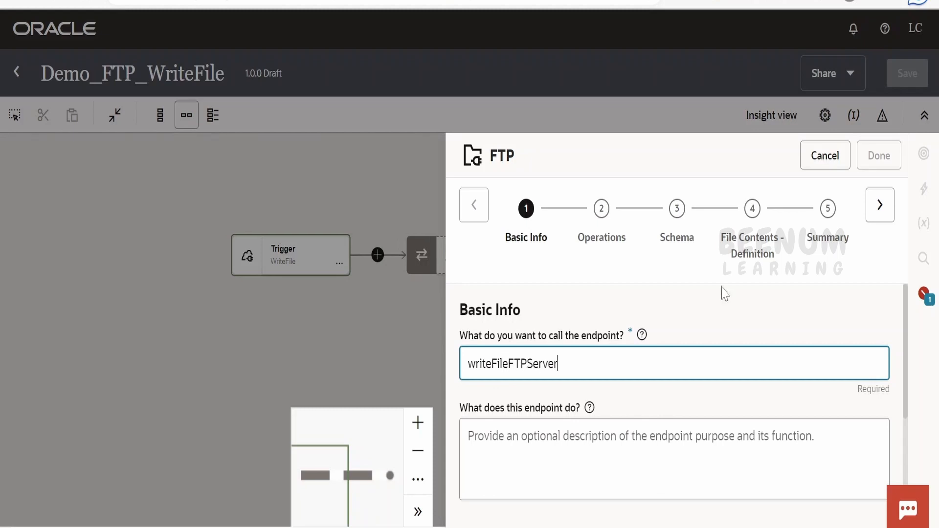
pyautogui.click(880, 205)
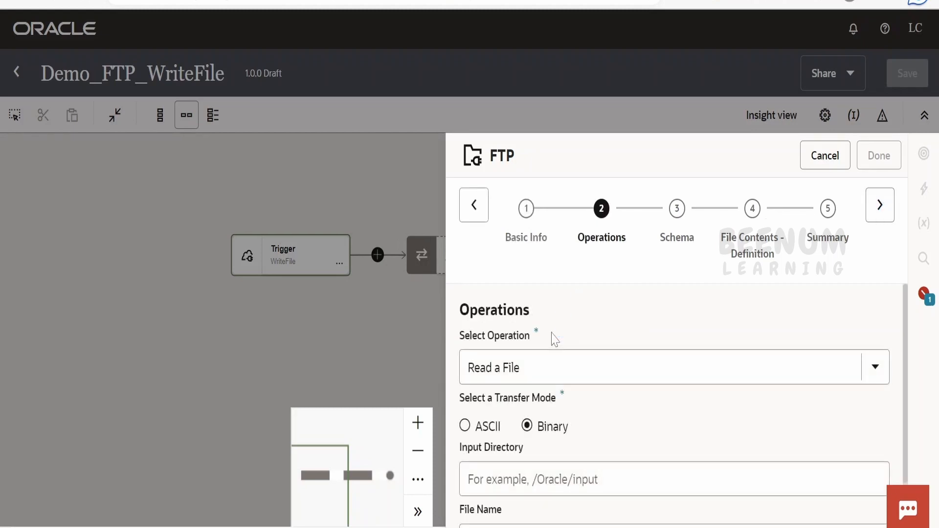
# Set the FTP operation to Write File with "/" as the output directory
pyautogui.click(553, 366)
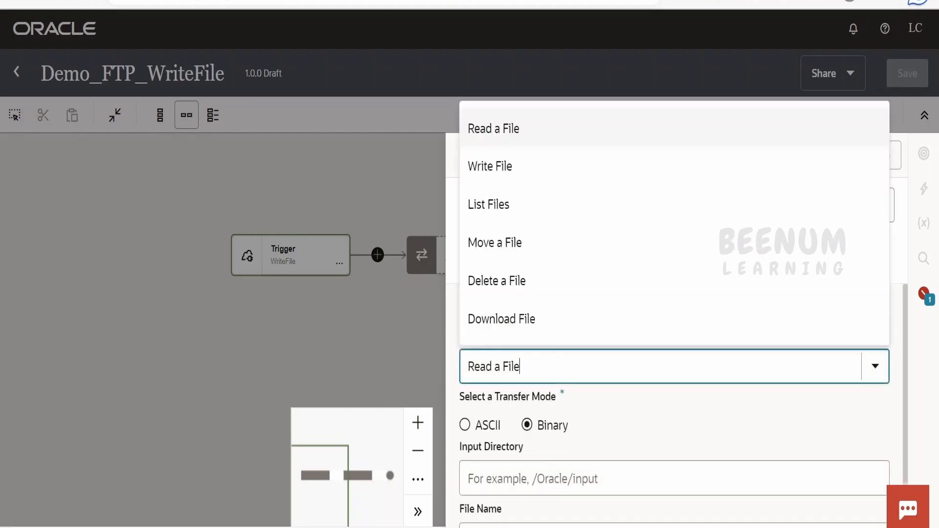
pyautogui.click(506, 167)
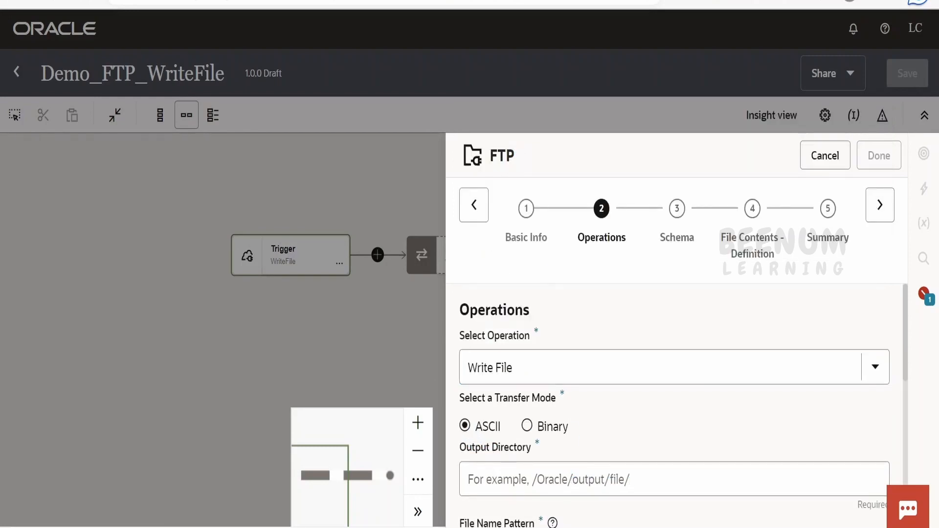
pyautogui.click(666, 479)
pyautogui.write('/')
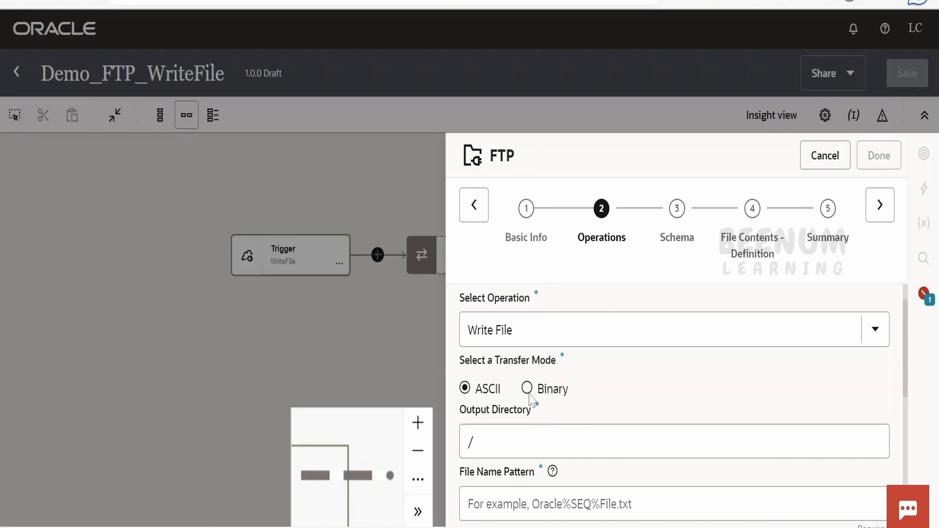
# Set the file name pattern to sample%SEQ%.csv and accept the remaining default operation settings
pyautogui.scroll(-1, 591, 391)
pyautogui.click(593, 429)
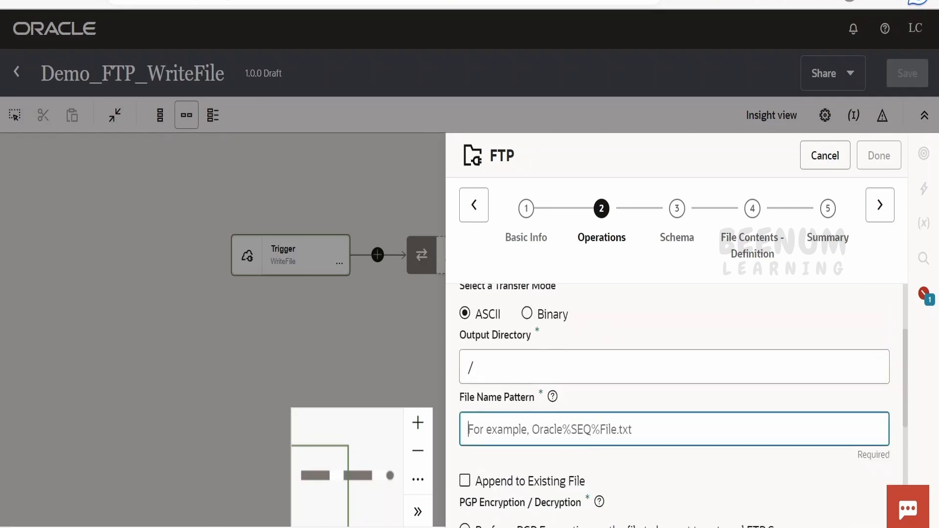
pyautogui.write('sample%SEQ')
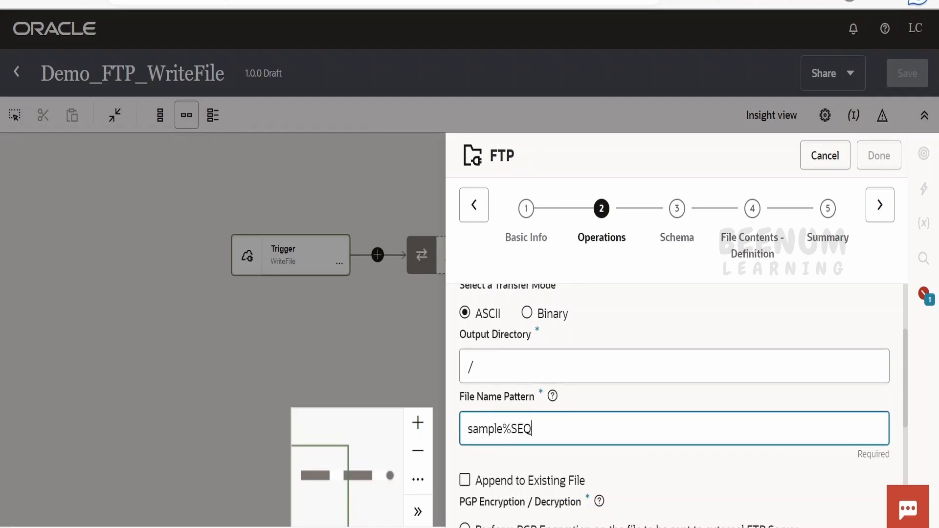
pyautogui.write('%.csv')
pyautogui.scroll(-3, 621, 458)
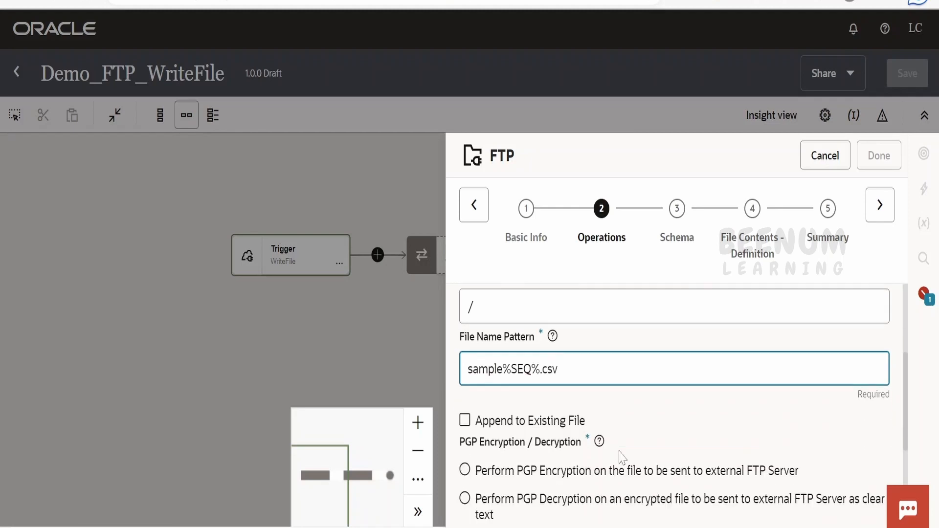
pyautogui.scroll(-1, 528, 511)
pyautogui.scroll(-1, 555, 443)
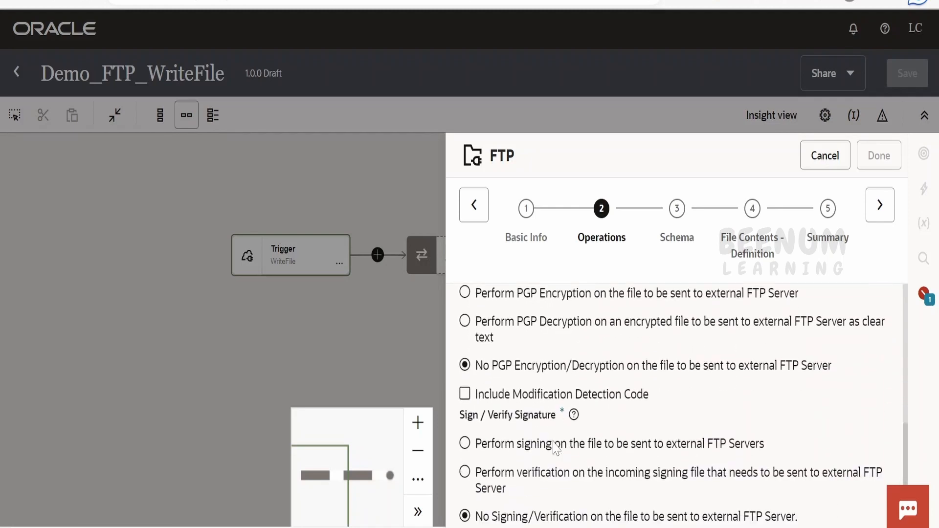
pyautogui.click(880, 198)
pyautogui.click(880, 198)
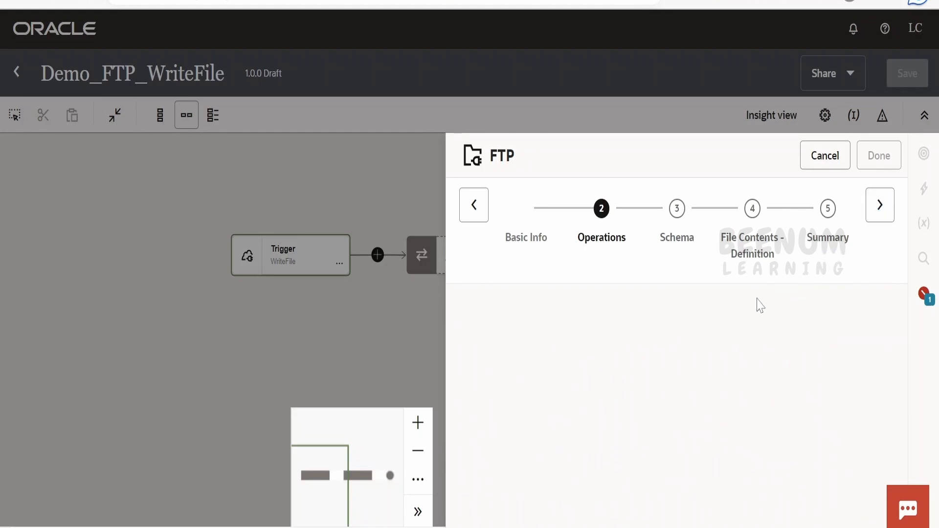
# Accept the default schema choices and select sample.csv as the delimited data file for the new schema
pyautogui.click(880, 204)
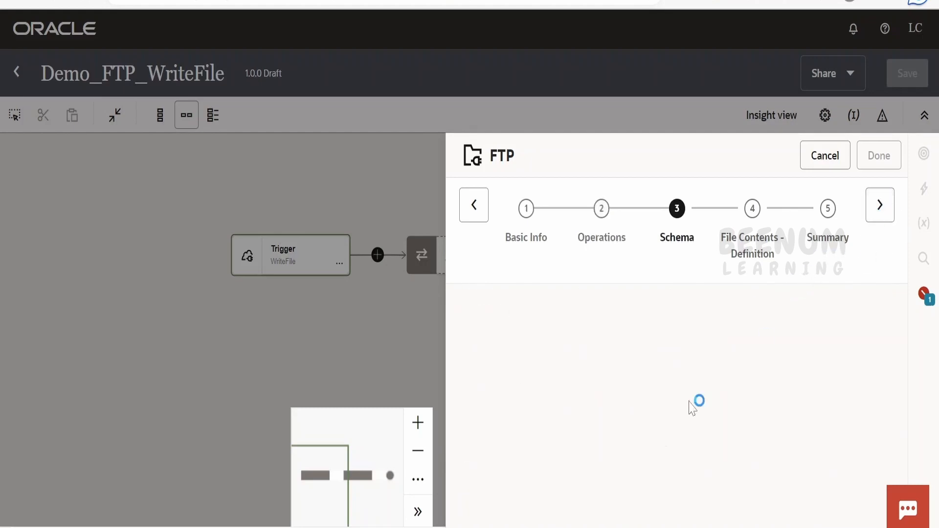
pyautogui.scroll(-2, 570, 417)
pyautogui.scroll(2, 582, 365)
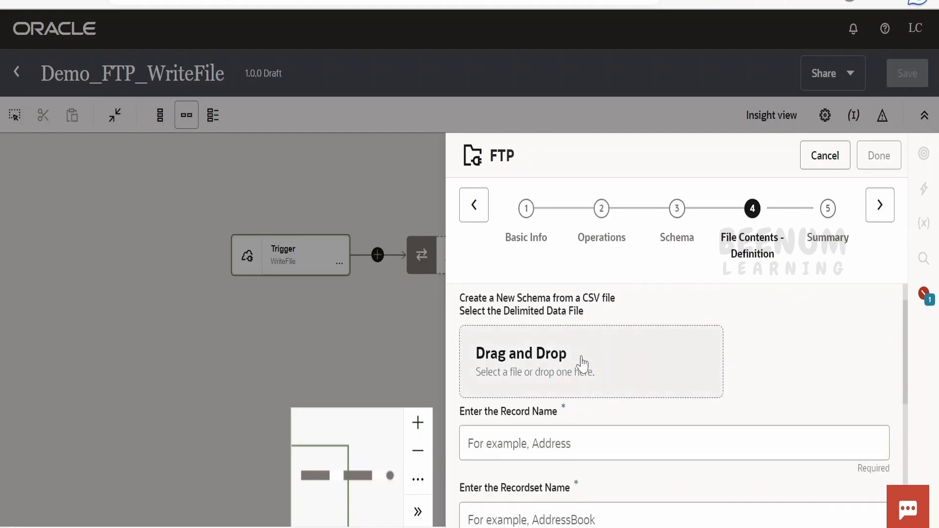
pyautogui.click(583, 363)
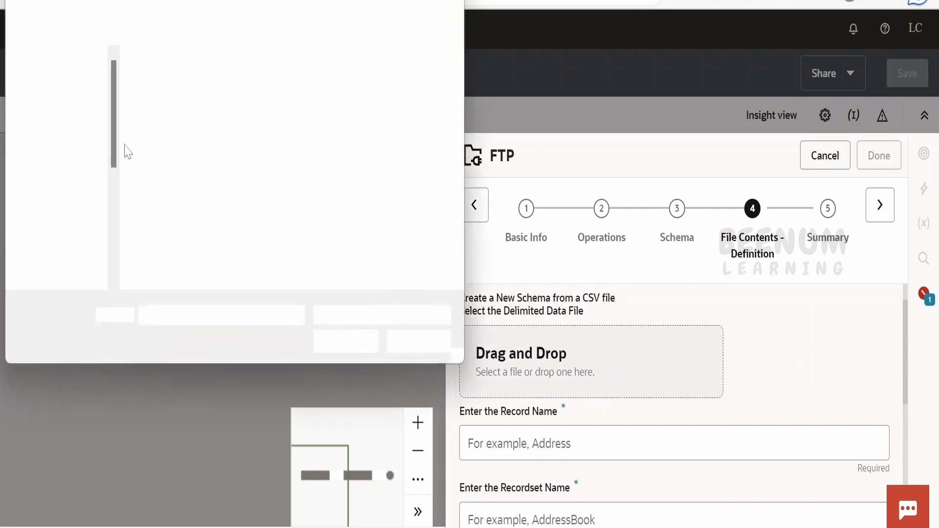
pyautogui.click(172, 118)
pyautogui.click(345, 342)
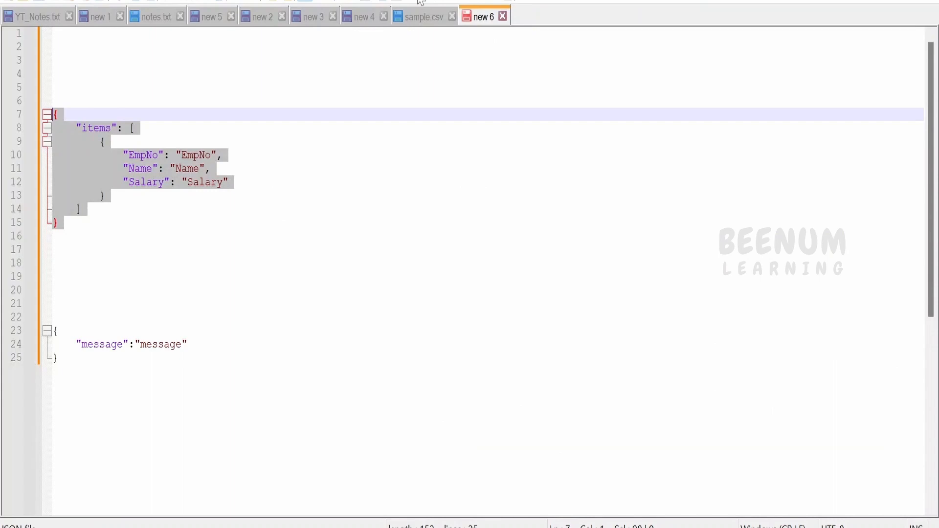
# Compare the columns of sample.csv with the fields of the items JSON in the text editor
pyautogui.click(419, 21)
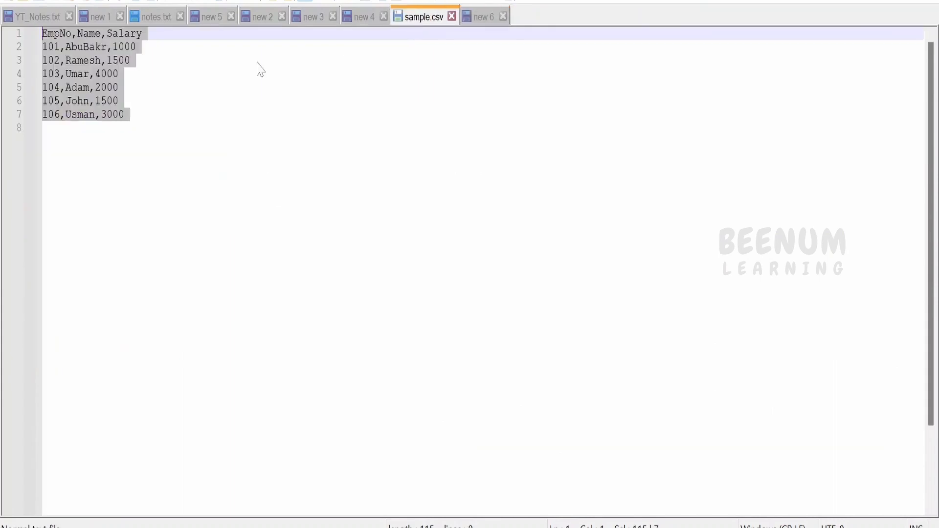
pyautogui.moveTo(55, 129); pyautogui.dragTo(43, 33)
pyautogui.click(482, 19)
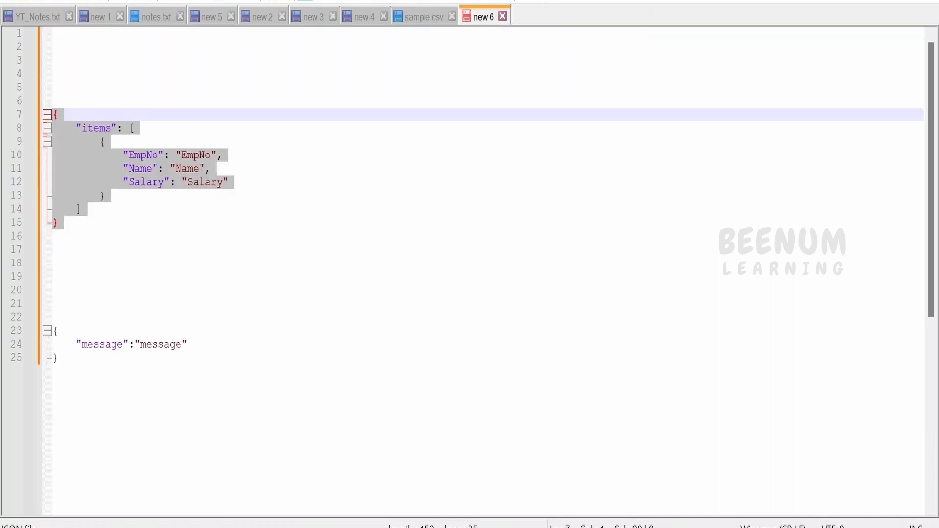
pyautogui.click(121, 209)
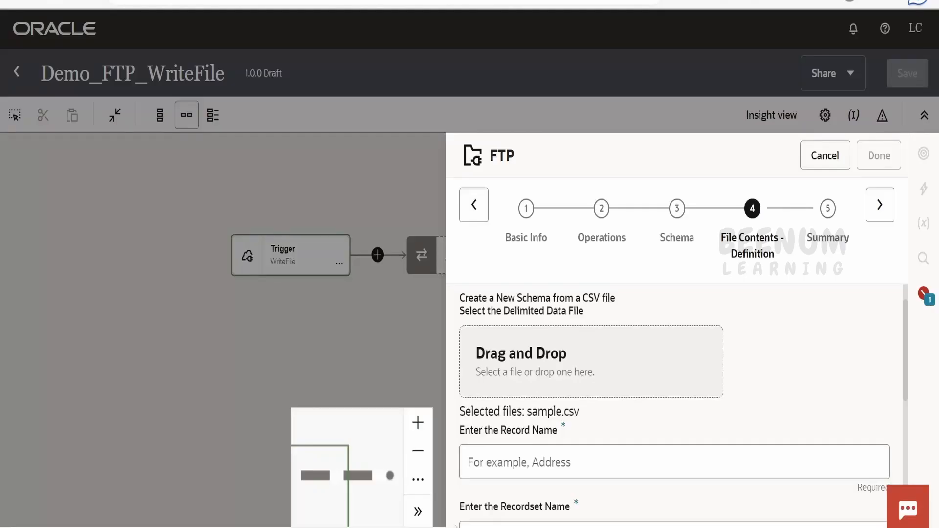
# Name the CSV schema's record "record" and its recordset "recordset"
pyautogui.scroll(-1, 456, 526)
pyautogui.click(587, 449)
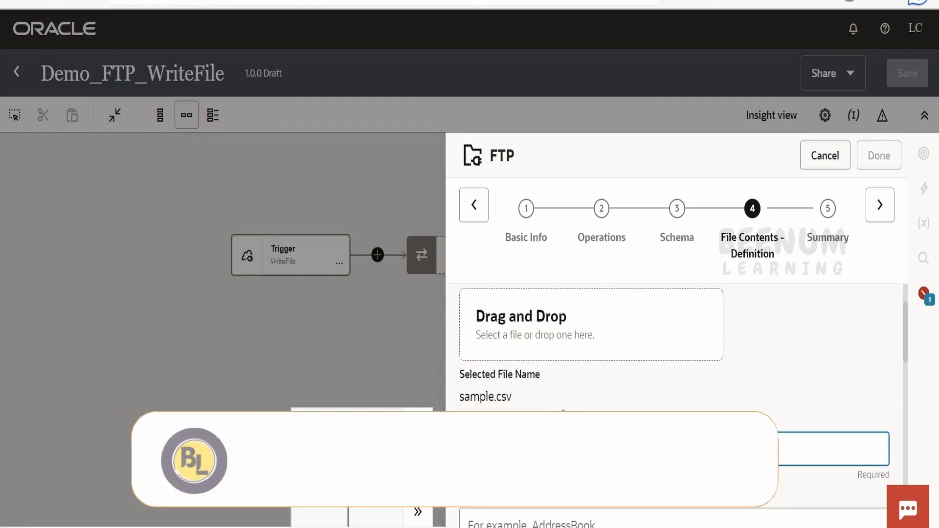
pyautogui.write('record')
pyautogui.scroll(-3, 519, 449)
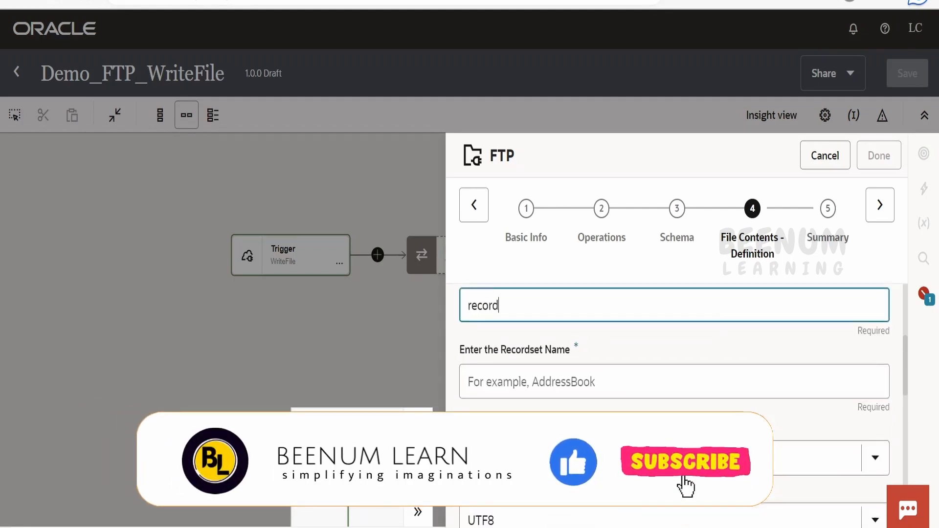
pyautogui.click(509, 370)
pyautogui.write('recordset')
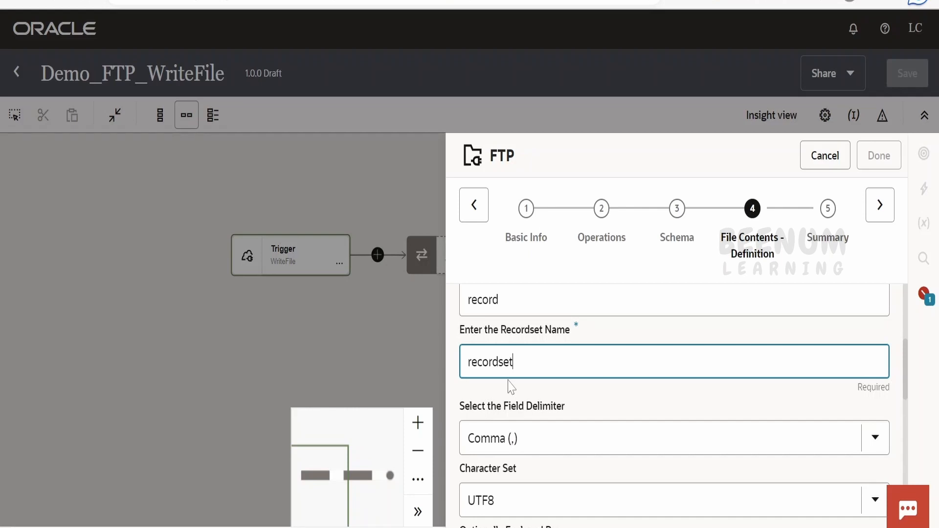
# Enable column options for the CSV schema, make the EmpNo column Mandatory, and complete the FTP endpoint configuration
pyautogui.scroll(-1, 510, 391)
pyautogui.scroll(-5, 512, 402)
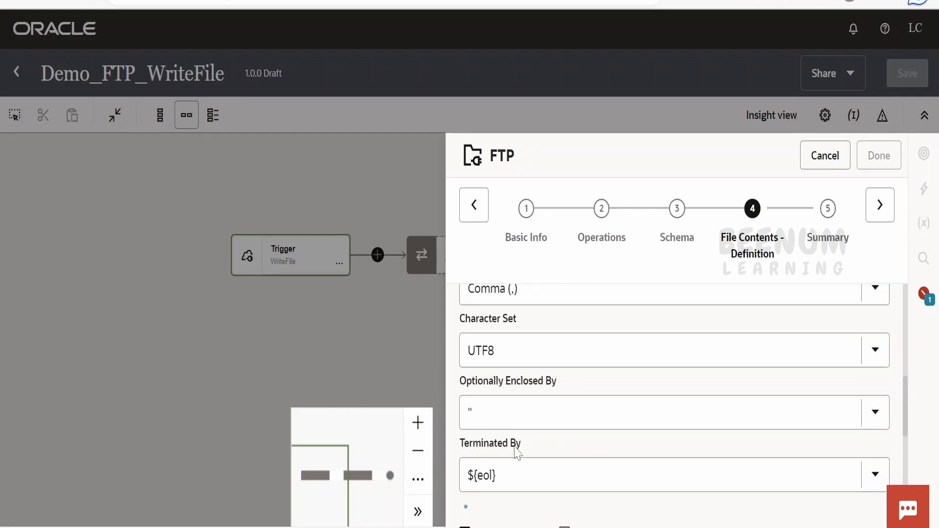
pyautogui.click(565, 385)
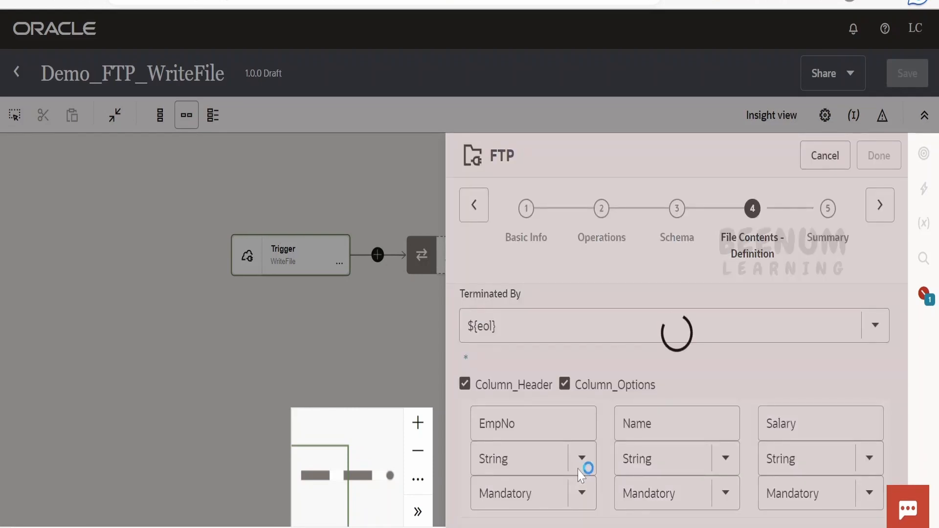
pyautogui.scroll(-10, 580, 474)
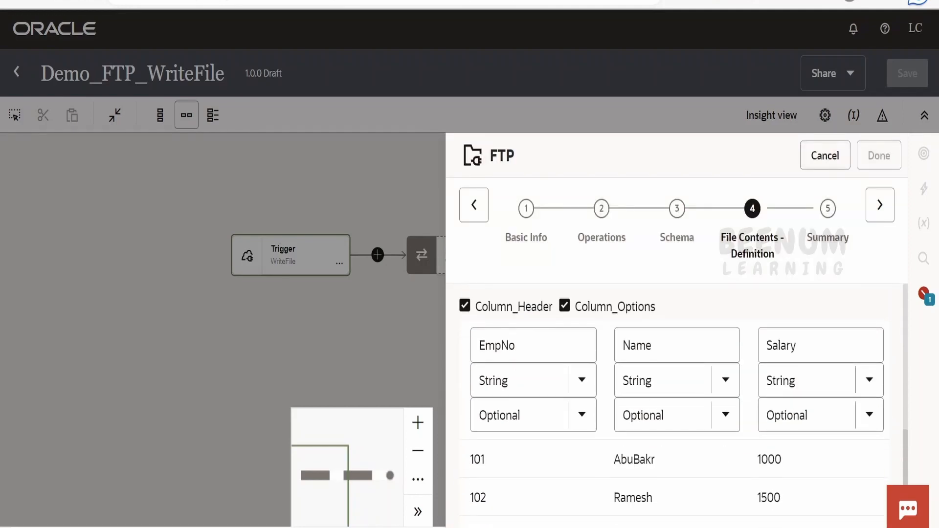
pyautogui.scroll(-3, 574, 327)
pyautogui.scroll(2, 579, 379)
pyautogui.click(582, 358)
pyautogui.click(527, 405)
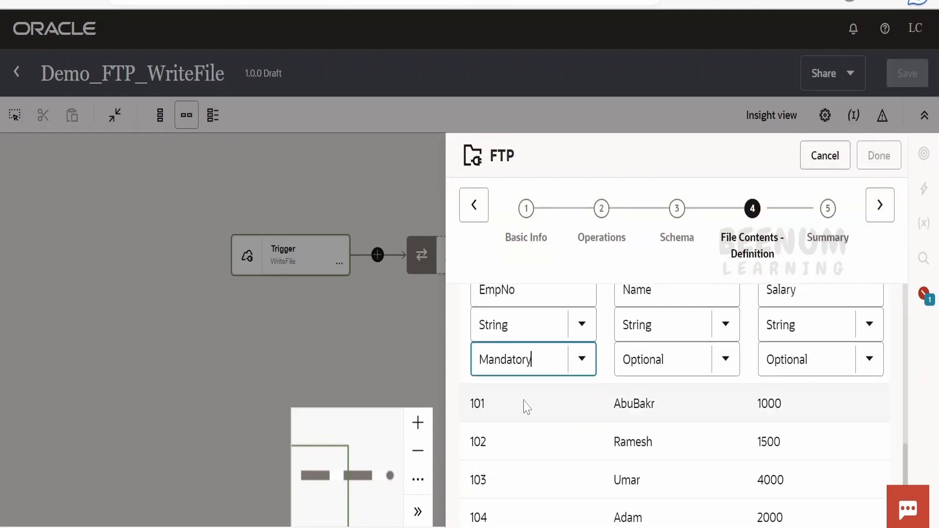
pyautogui.scroll(2, 527, 408)
pyautogui.click(881, 207)
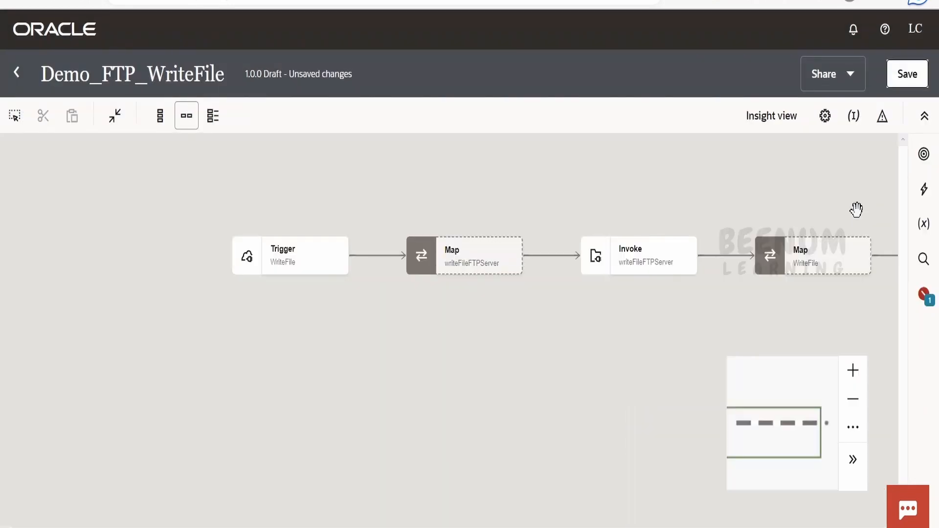
# Save the integration and open the writeFileFTPServer map for editing
pyautogui.click(907, 74)
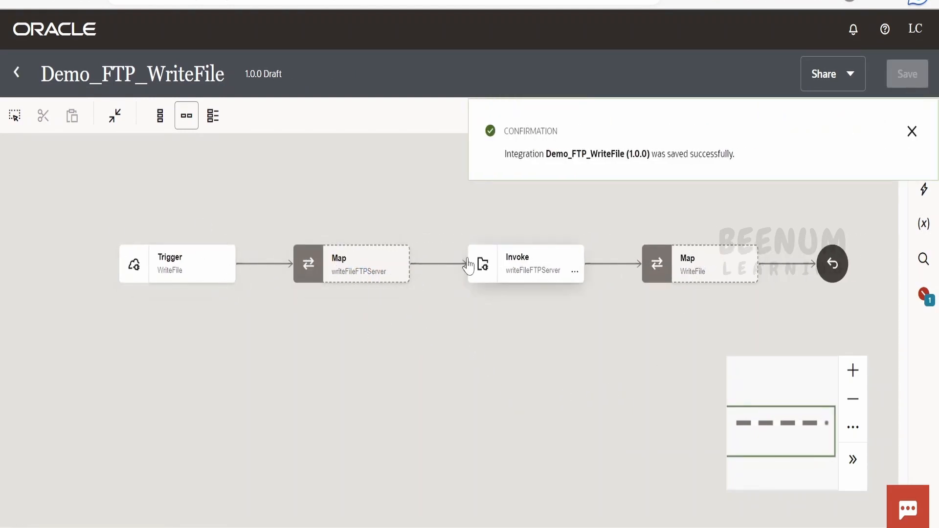
pyautogui.click(401, 272)
pyautogui.click(440, 316)
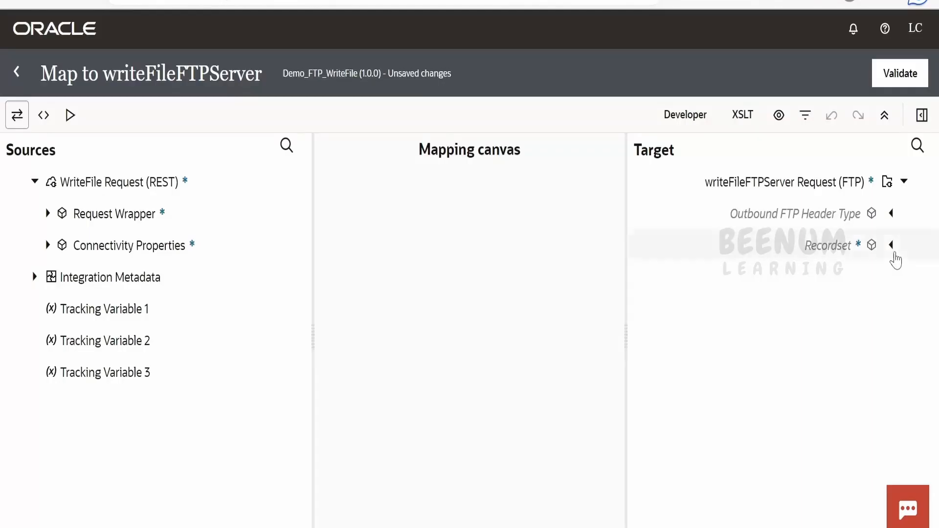
# Map the repeating Items node of the REST request to the Record node under Recordset
pyautogui.click(891, 246)
pyautogui.click(878, 277)
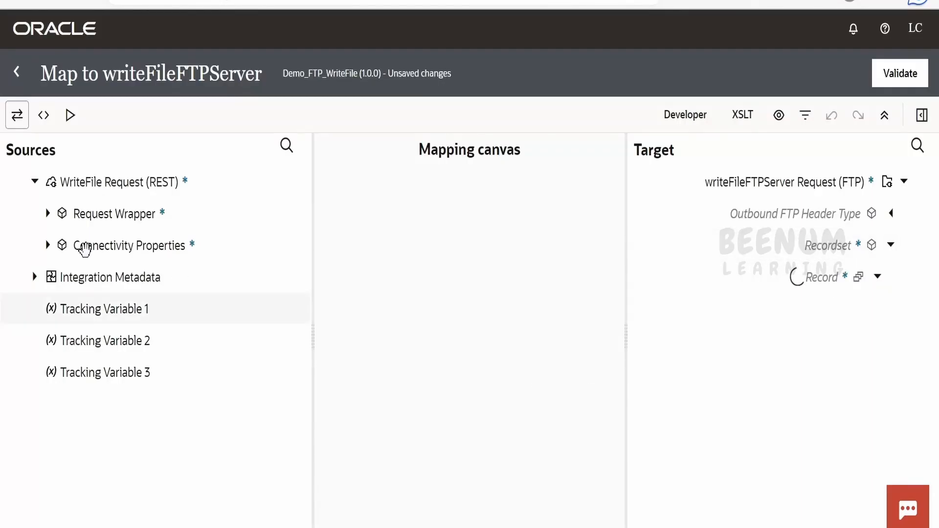
pyautogui.click(48, 214)
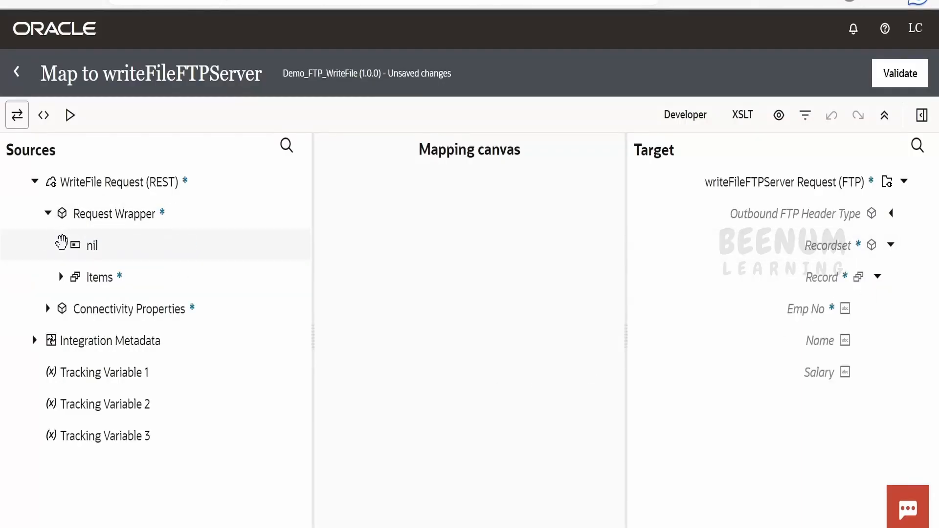
pyautogui.click(61, 276)
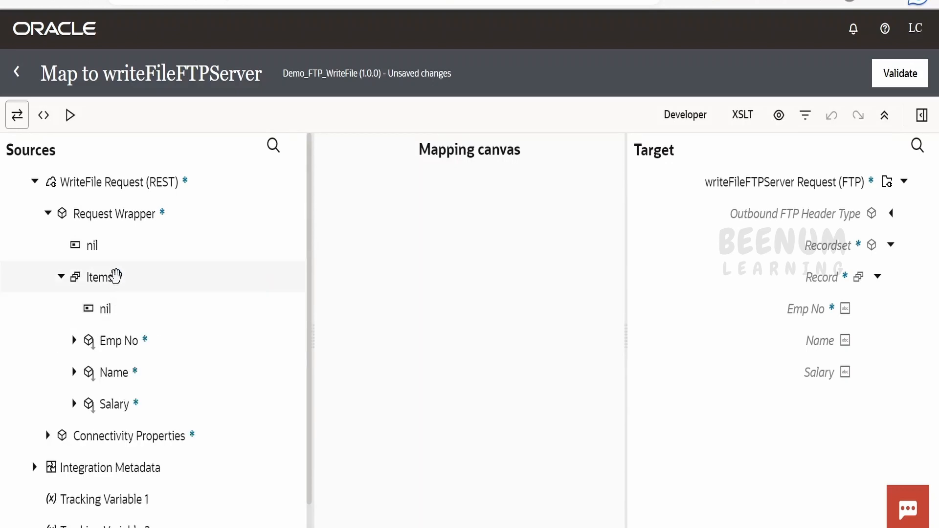
pyautogui.moveTo(115, 275); pyautogui.dragTo(833, 276)
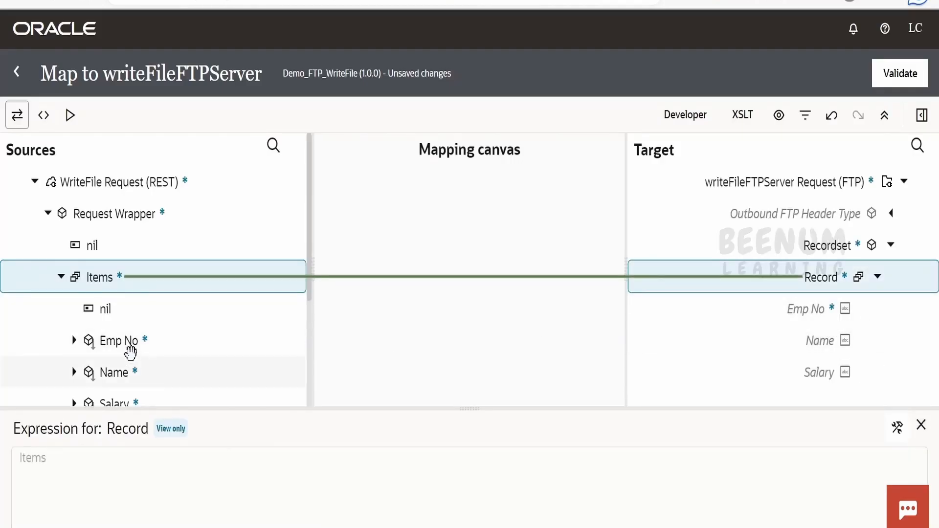
# Map the source fields Emp No, Name and Salary to the matching fields of the target Record
pyautogui.moveTo(130, 345); pyautogui.dragTo(818, 313)
pyautogui.scroll(-2, 181, 300)
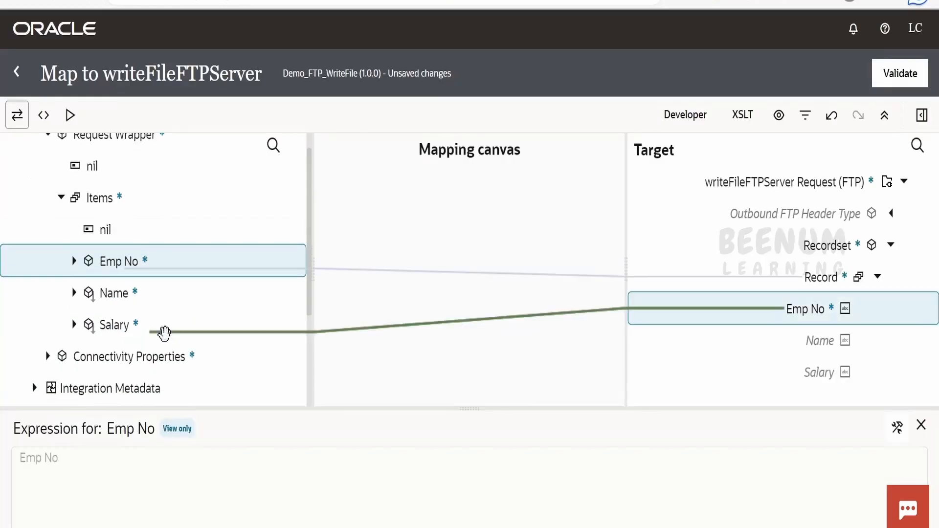
pyautogui.moveTo(146, 290); pyautogui.dragTo(800, 329)
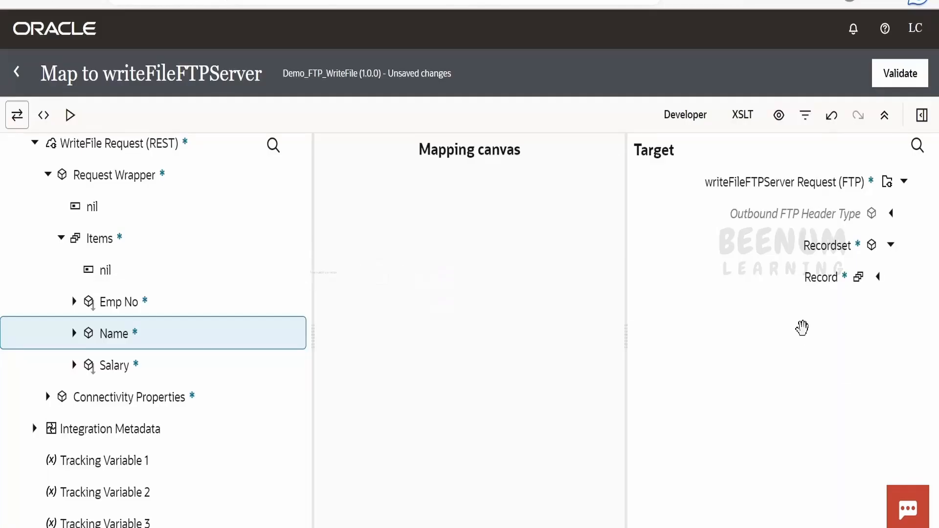
pyautogui.moveTo(129, 324); pyautogui.dragTo(795, 371)
pyautogui.scroll(2, 143, 289)
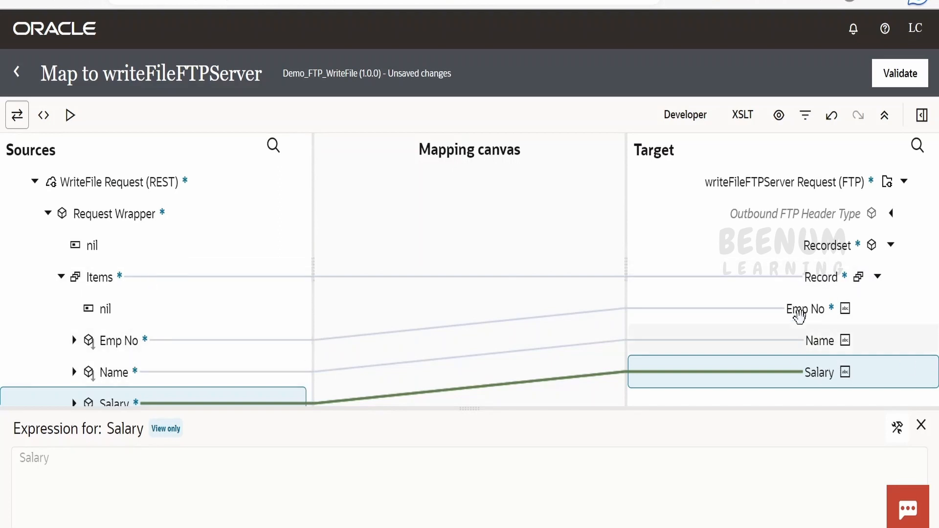
# Create the Directory target node under Outbound FTP Header Type, collapsing the mapped Items and Record nodes first
pyautogui.click(61, 277)
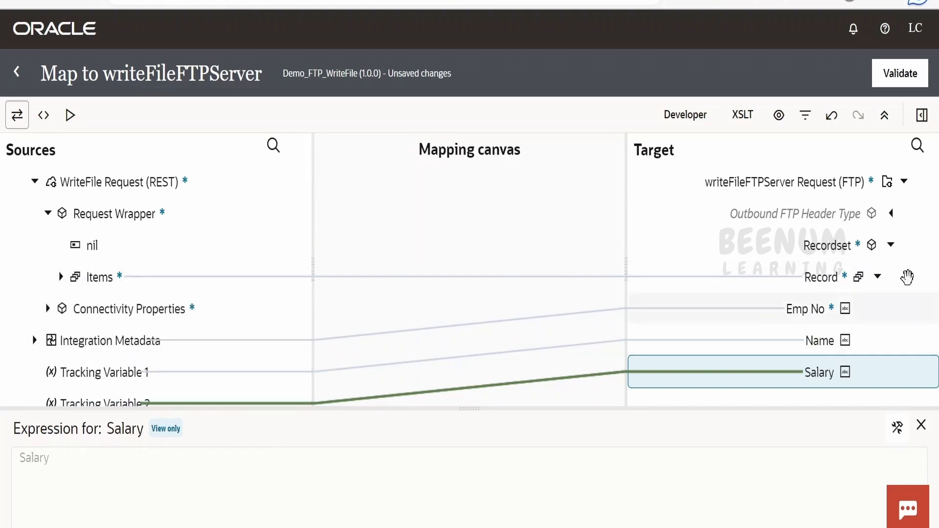
pyautogui.click(877, 277)
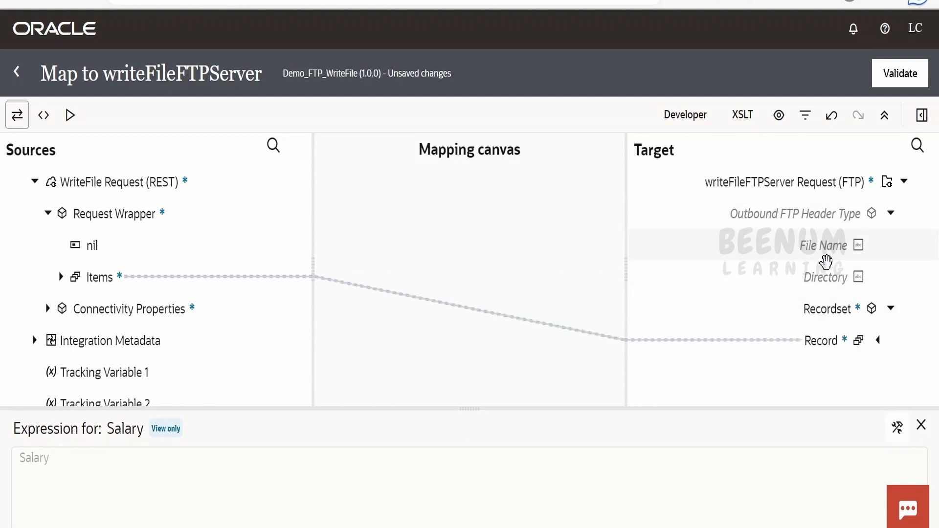
pyautogui.rightClick(830, 244)
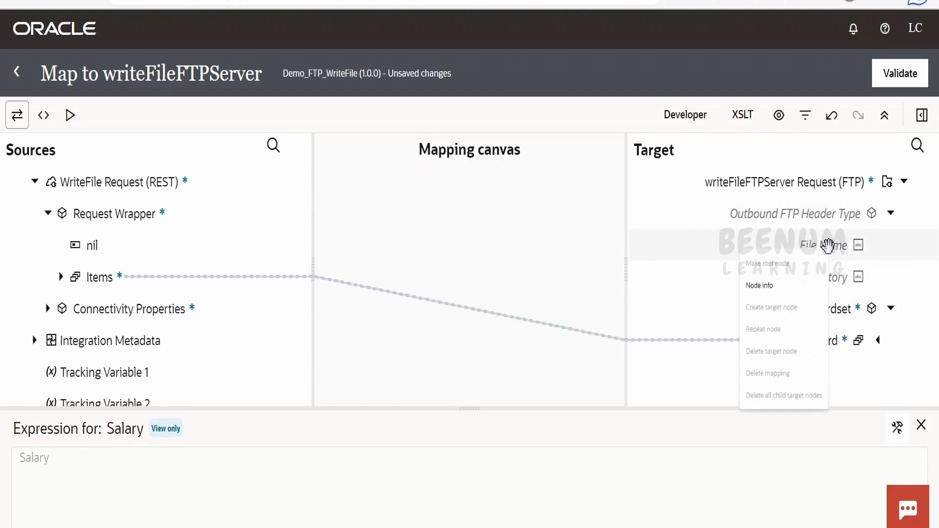
pyautogui.click(840, 276)
pyautogui.rightClick(814, 276)
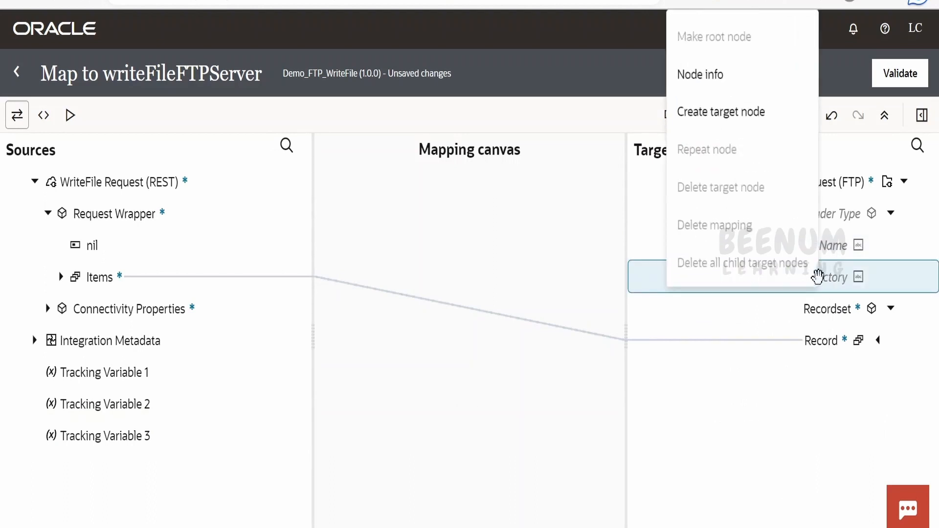
pyautogui.click(725, 114)
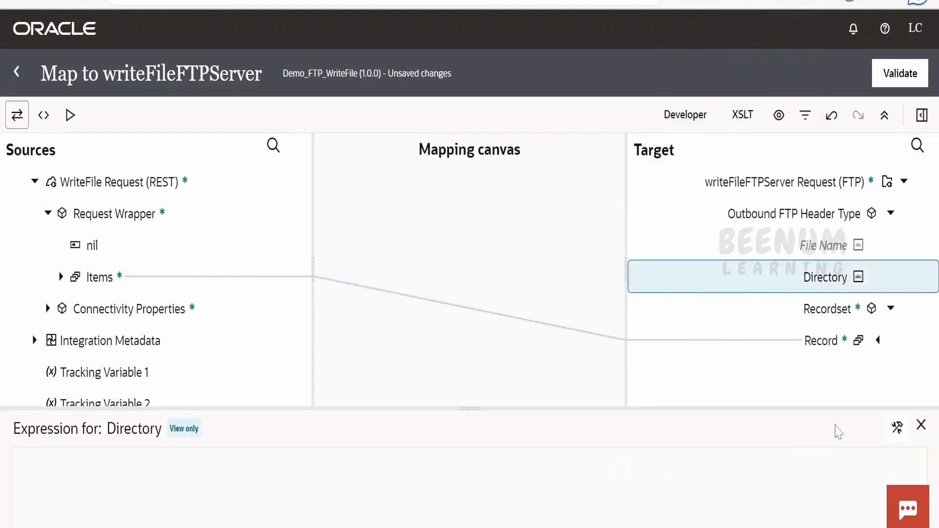
# Set the Directory node's expression to 'home/users' and close the expression editor
pyautogui.click(897, 427)
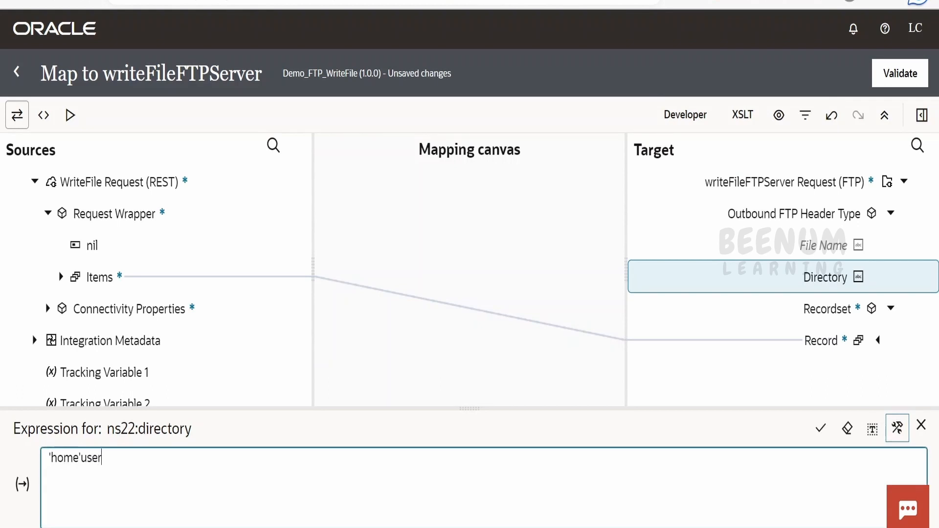
pyautogui.write("'home/")
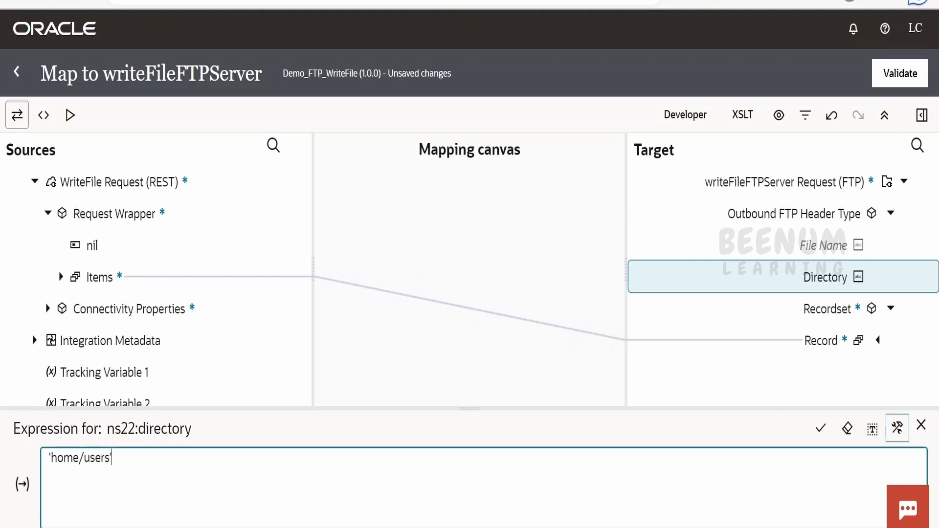
pyautogui.click(821, 428)
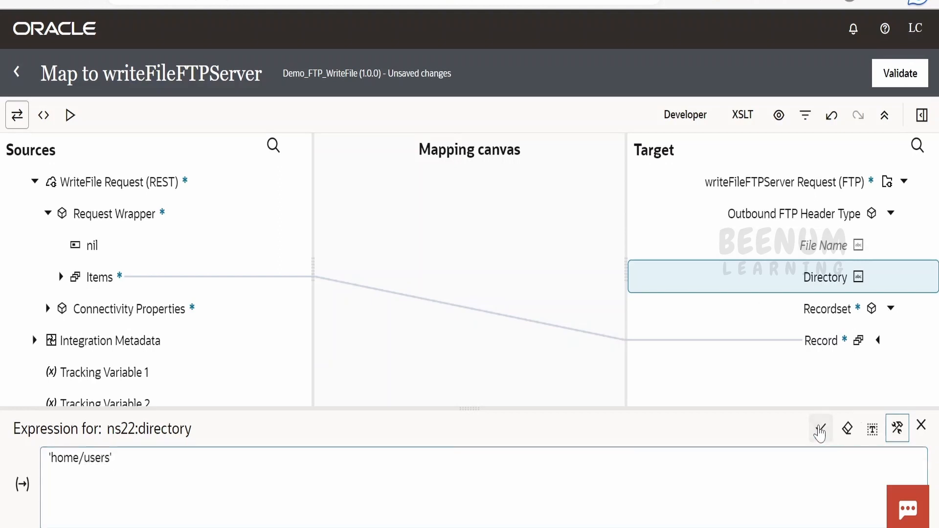
pyautogui.click(897, 428)
pyautogui.click(921, 425)
pyautogui.click(830, 246)
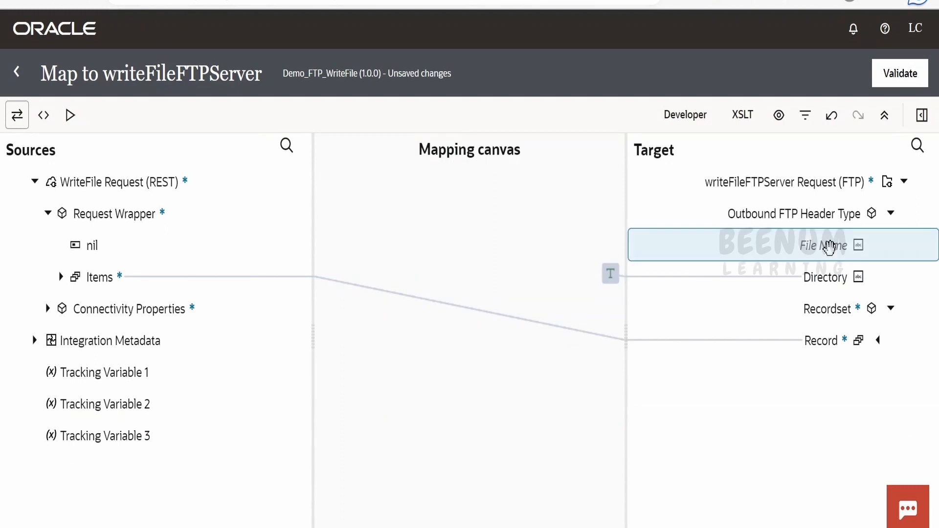
# Validate the writeFileFTPServer map, return to the integration canvas and open the WriteFile response map for editing
pyautogui.click(896, 73)
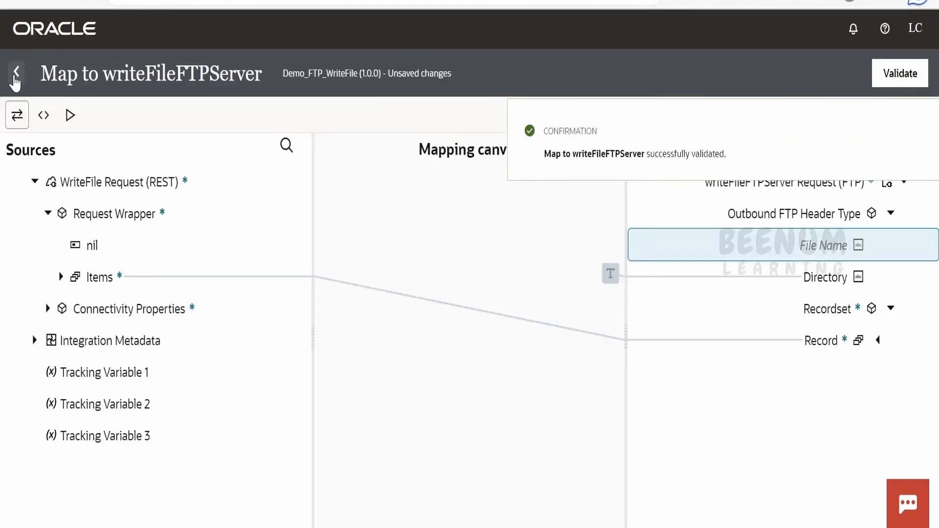
pyautogui.click(16, 73)
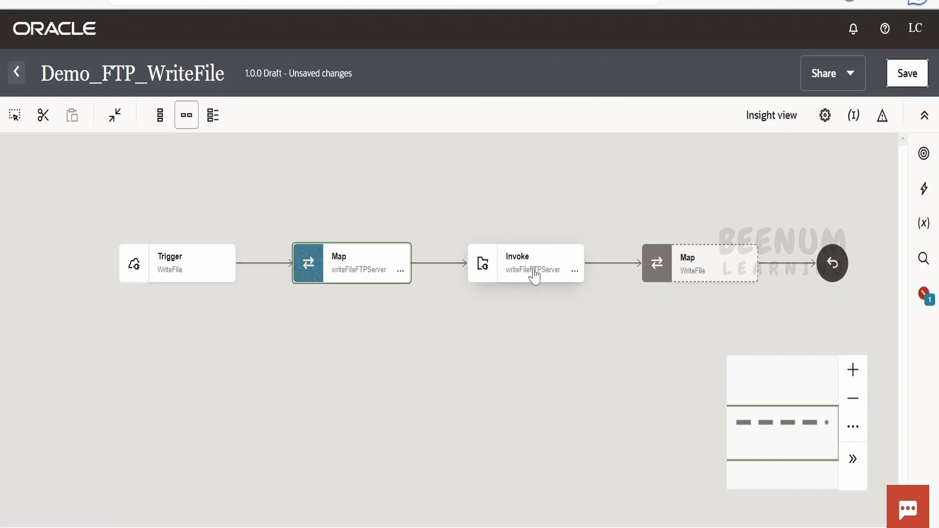
pyautogui.moveTo(535, 276)
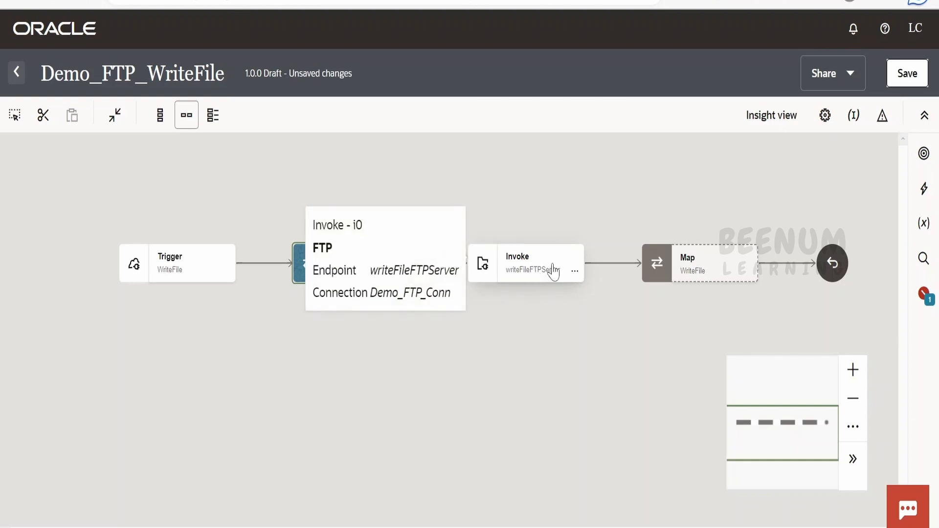
pyautogui.click(749, 268)
pyautogui.click(760, 310)
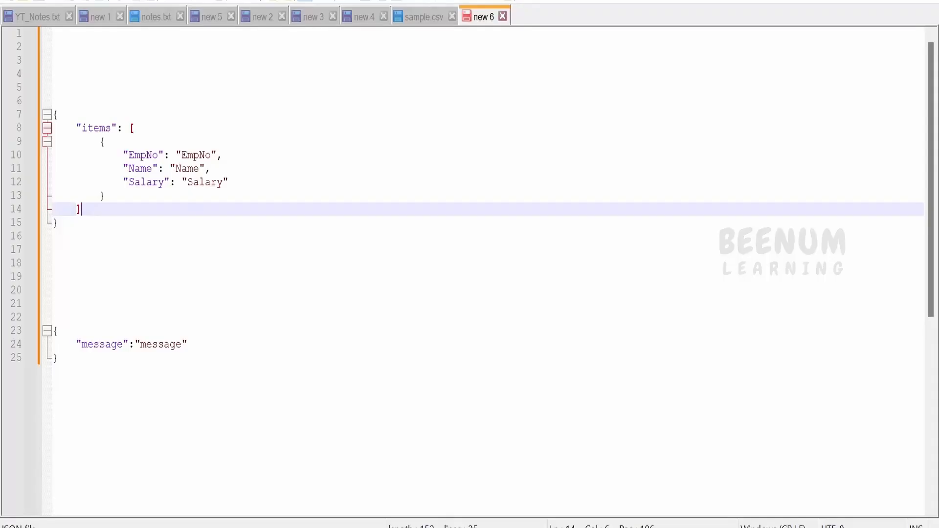
# Check the message response JSON at the end of the file in the text editor
pyautogui.hotkey('ctrl', 'End')
pyautogui.hotkey('shift', 'Up')
pyautogui.hotkey('shift', 'Up')
pyautogui.hotkey('shift', 'Up')
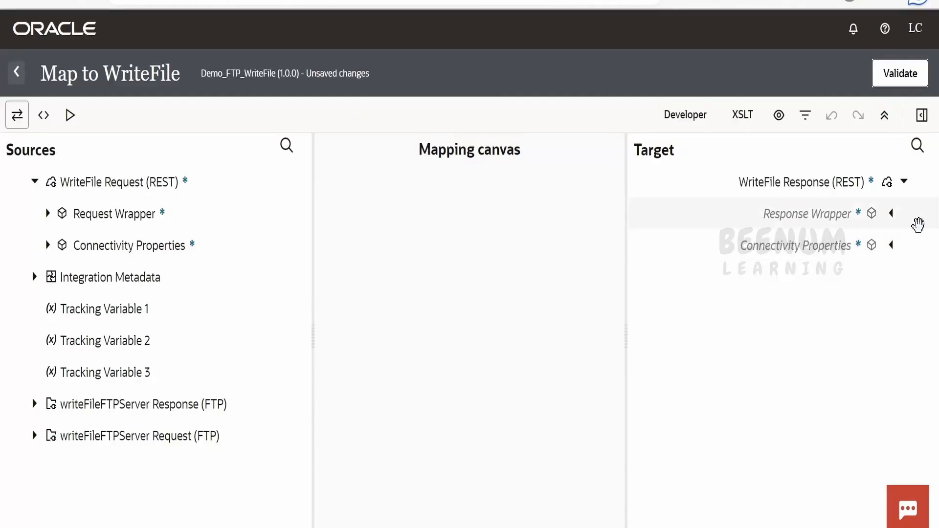
# Create the Message target node under Response Wrapper in the WriteFile map and set its expression to 'SUCCESS'
pyautogui.click(891, 214)
pyautogui.rightClick(806, 274)
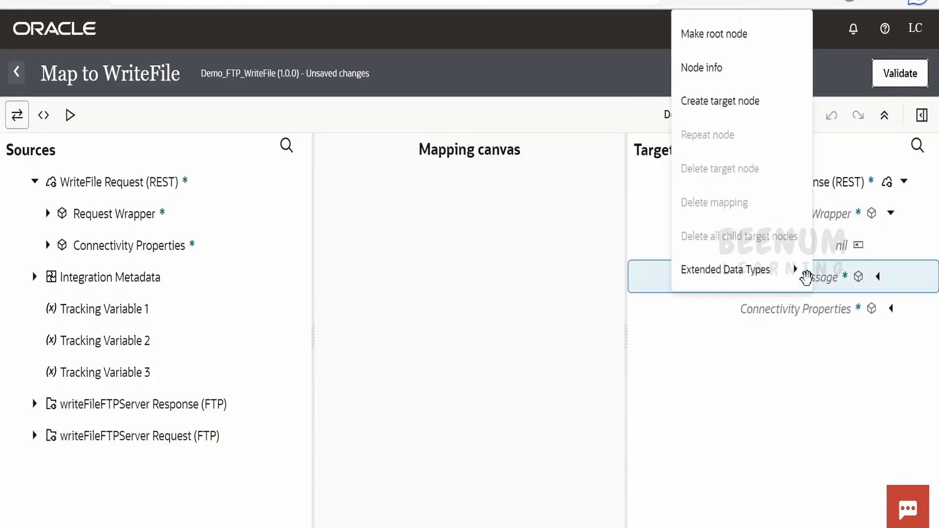
pyautogui.click(706, 103)
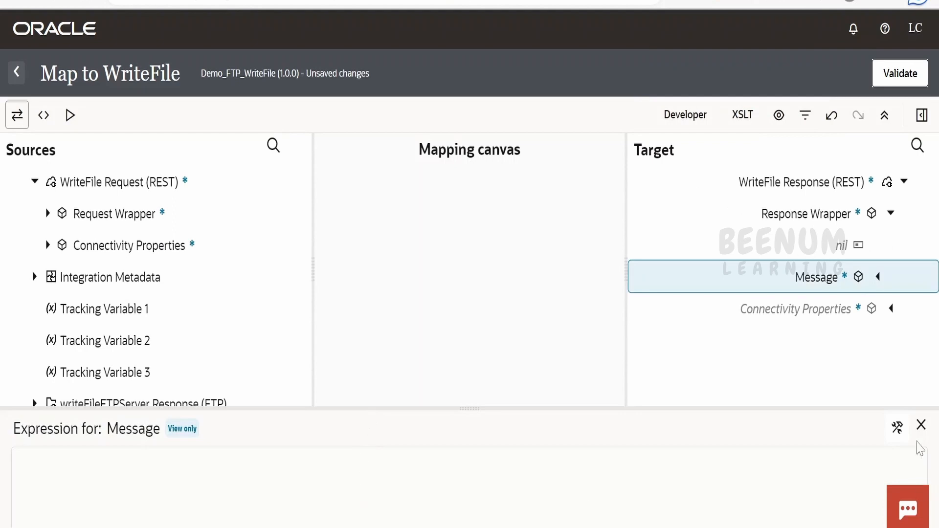
pyautogui.click(897, 427)
pyautogui.write("'SUCCESS")
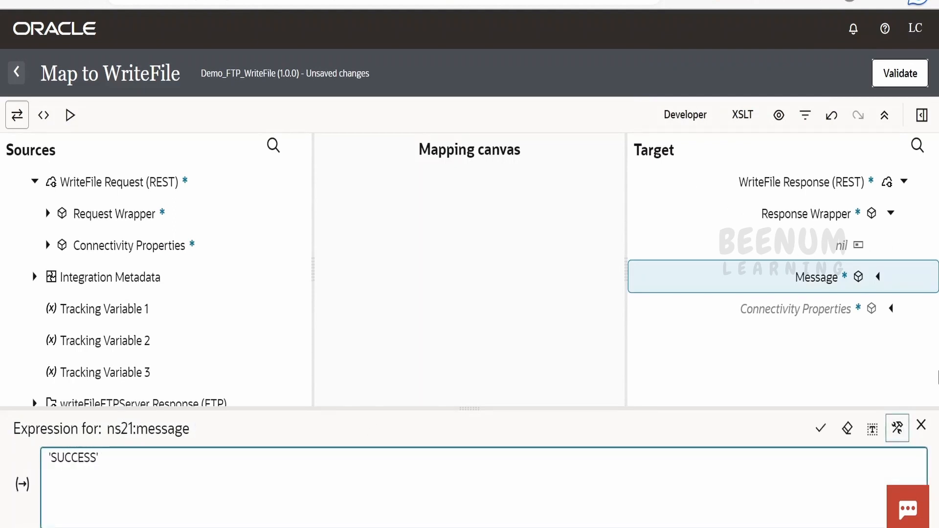
pyautogui.click(821, 428)
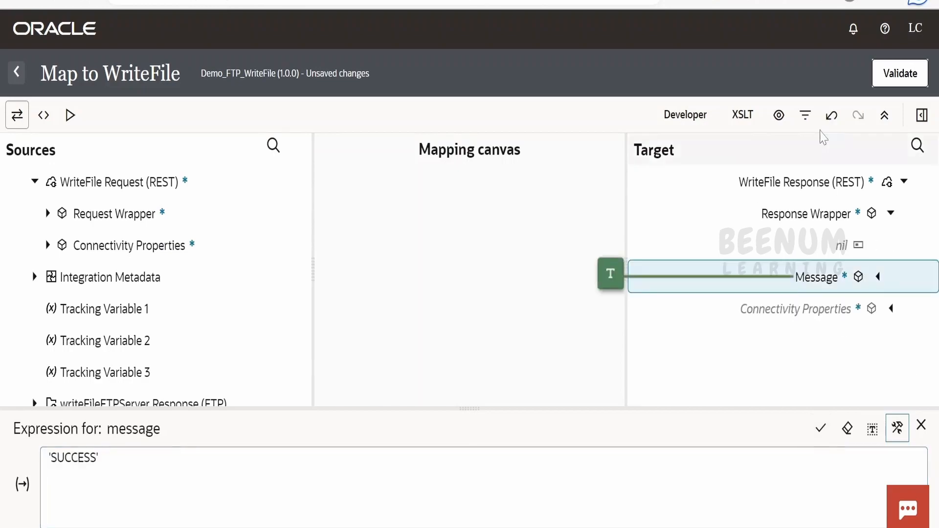
# Validate the WriteFile response map, return to the integration canvas and open the business identifiers with the input source tree expanded
pyautogui.click(899, 74)
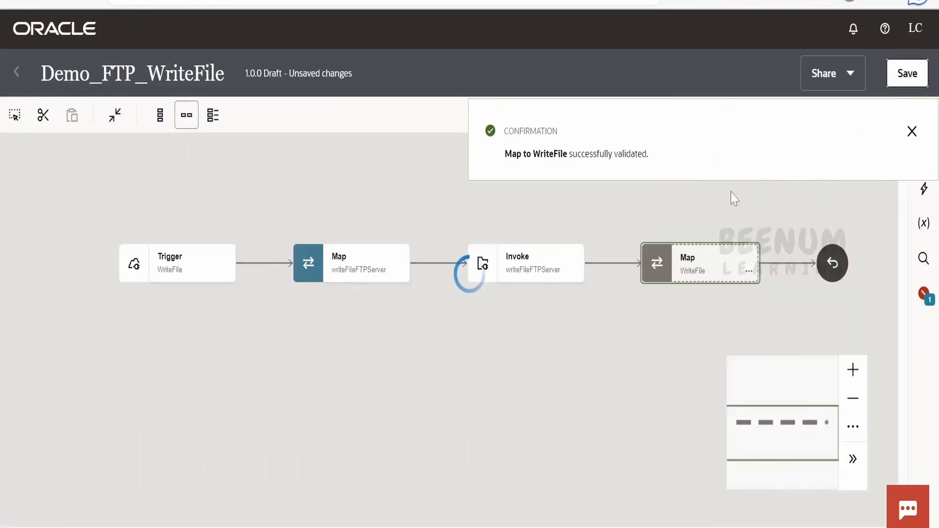
pyautogui.click(912, 135)
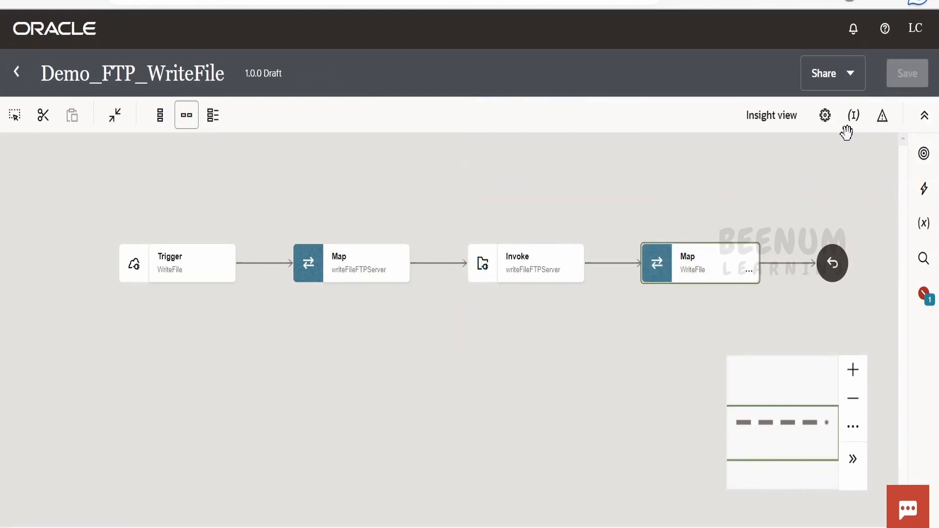
pyautogui.click(854, 115)
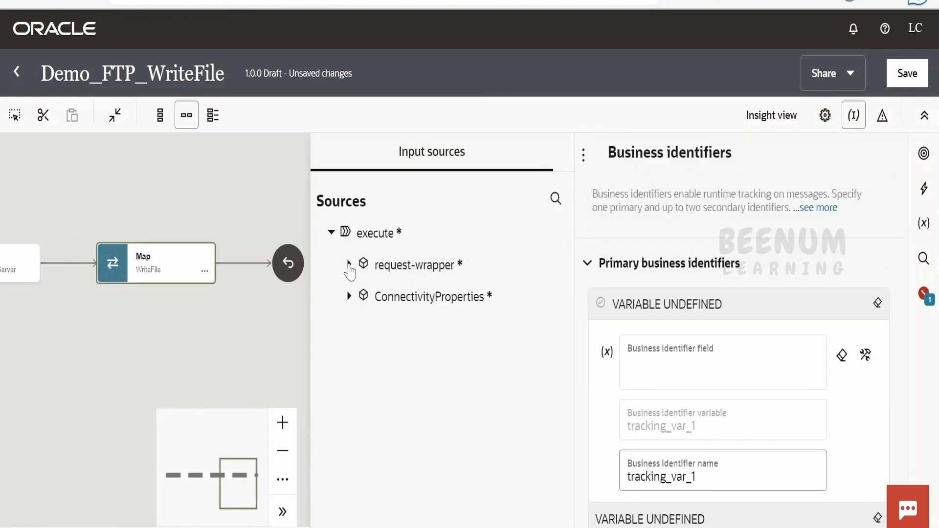
pyautogui.click(349, 296)
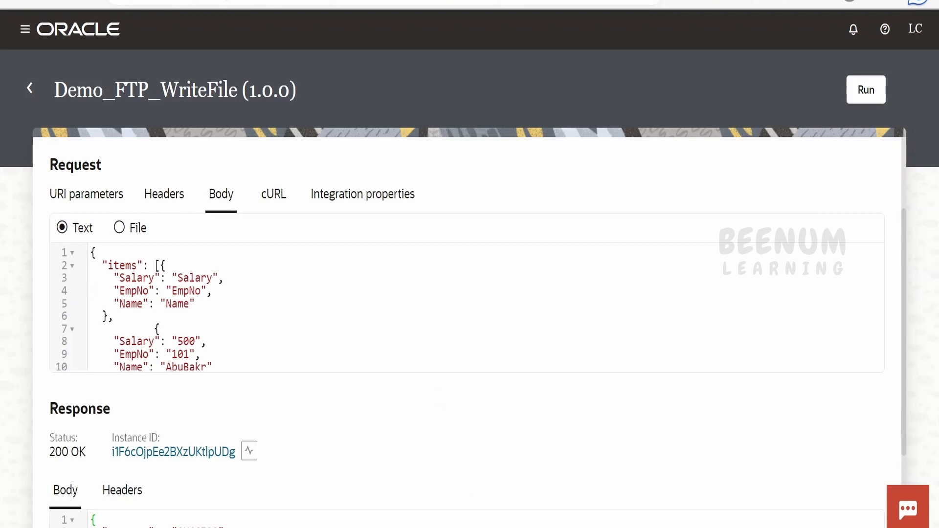
# Review the header record and employee records in the JSON request body on the Demo_FTP_WriteFile test page
pyautogui.scroll(-1, 467, 306)
pyautogui.scroll(1, 467, 306)
pyautogui.scroll(-5, 467, 306)
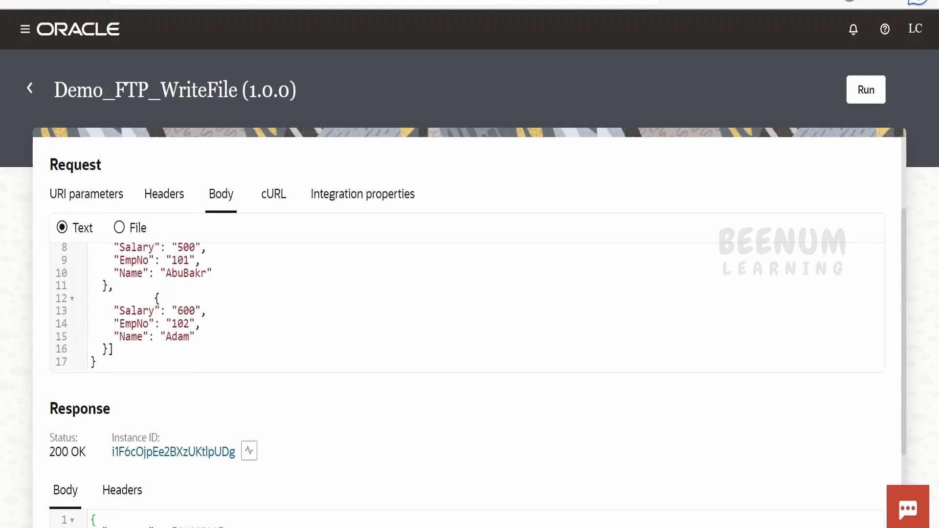
pyautogui.scroll(2, 467, 307)
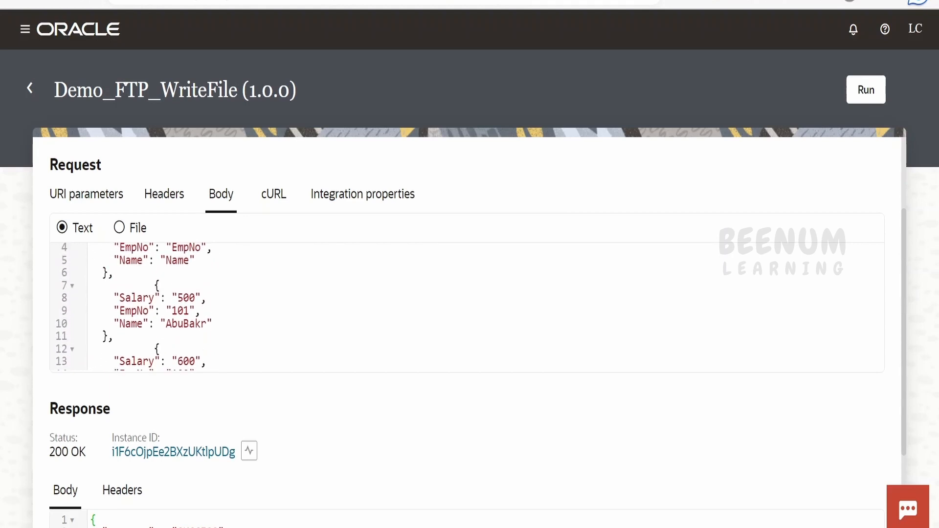
pyautogui.scroll(-2, 467, 306)
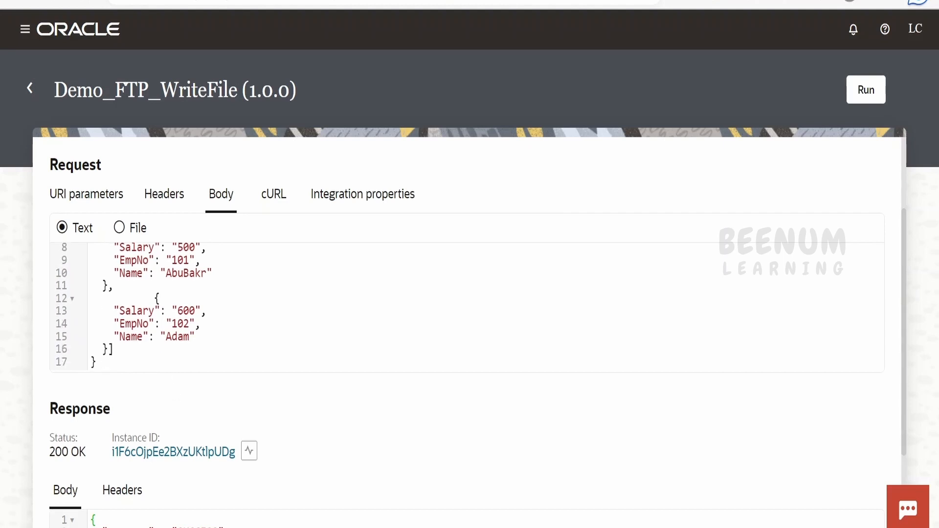
pyautogui.scroll(3, 467, 306)
pyautogui.scroll(1, 467, 307)
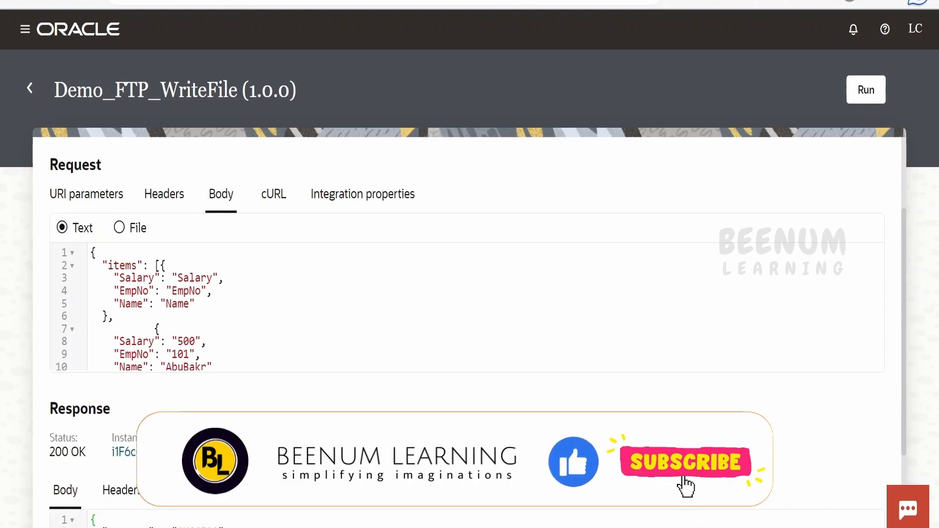
pyautogui.scroll(-1, 466, 308)
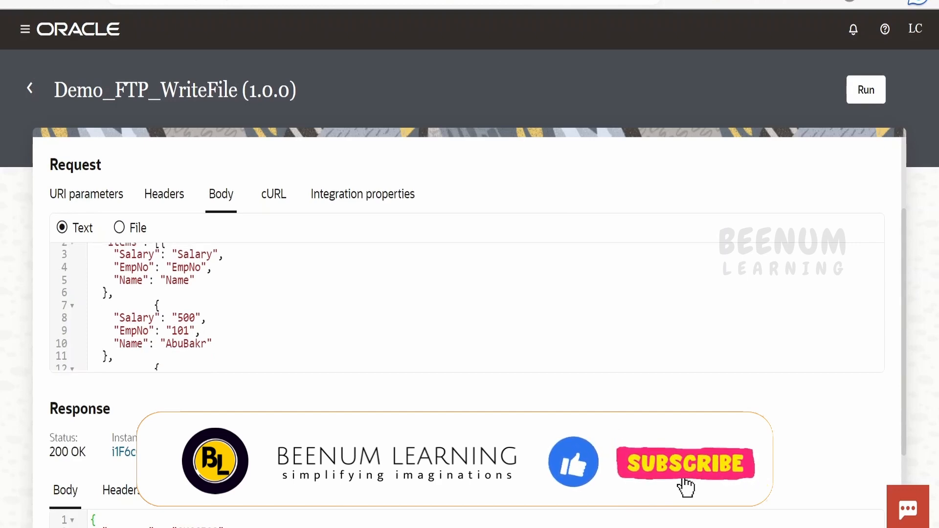
pyautogui.scroll(1, 467, 307)
# Run Demo_FTP_WriteFile with the employee request body, then check the response and the Invoke writeFileFTPServer details in the activity stream
pyautogui.click(863, 93)
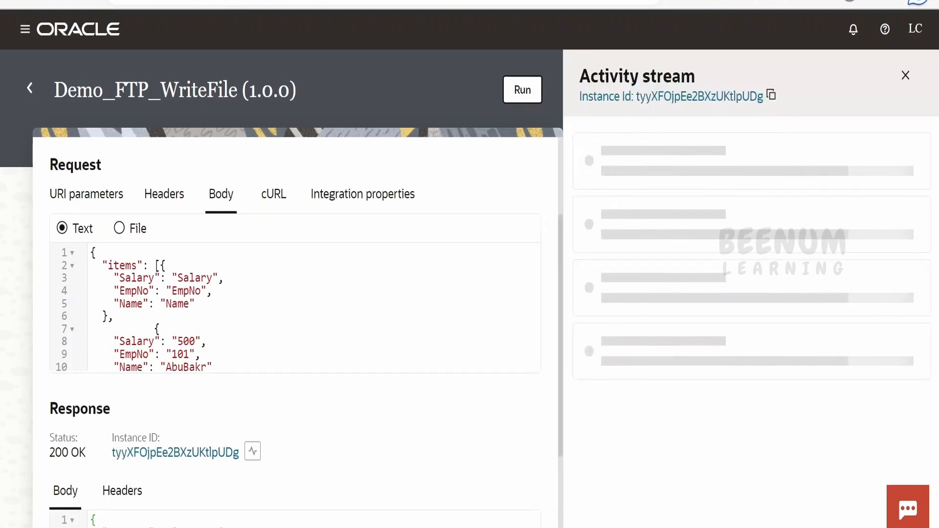
pyautogui.scroll(-5, 395, 419)
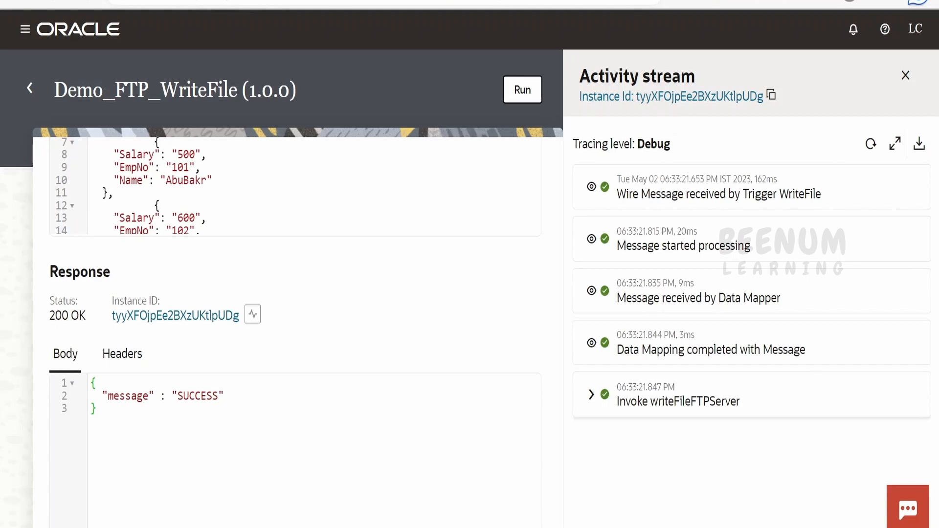
pyautogui.click(590, 396)
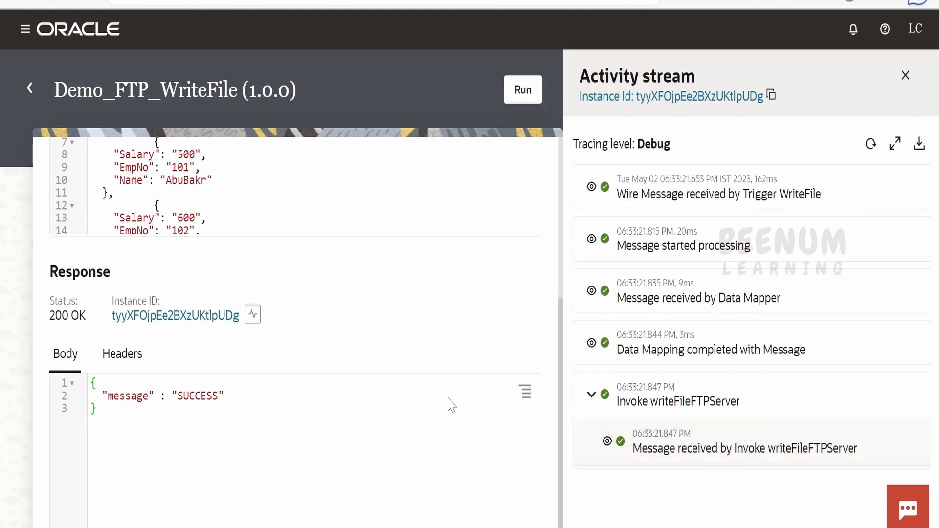
pyautogui.scroll(3, 474, 388)
pyautogui.scroll(1, 483, 376)
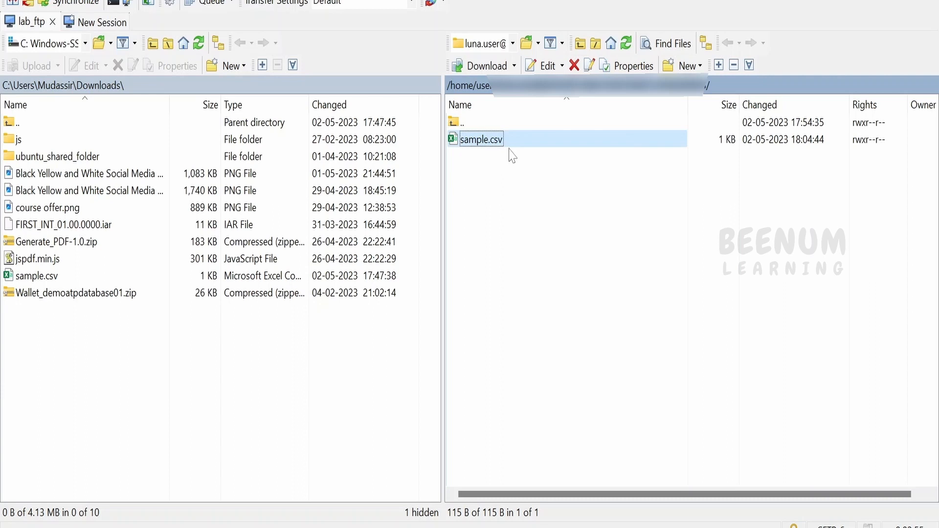
# Switch to the FTP client, refresh the remote directory and open sample1.csv to compare its records with the request body
pyautogui.click(626, 43)
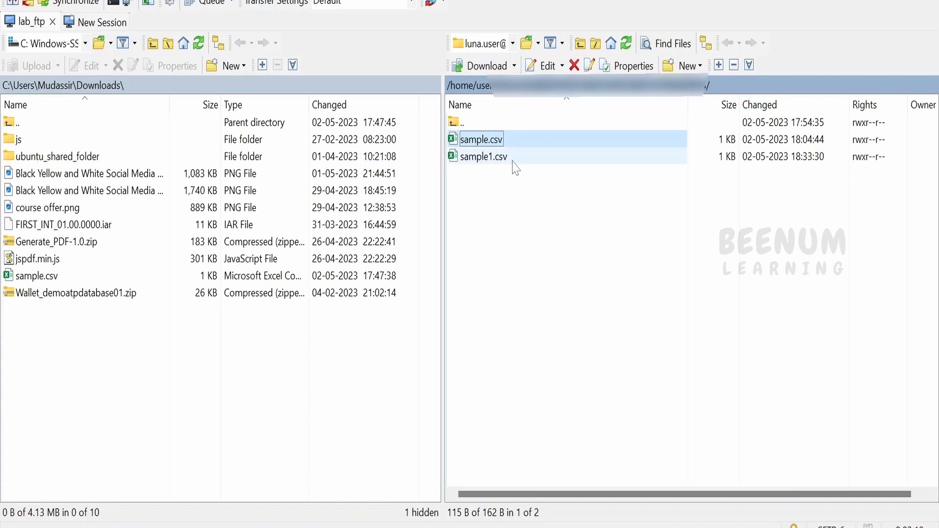
pyautogui.doubleClick(484, 157)
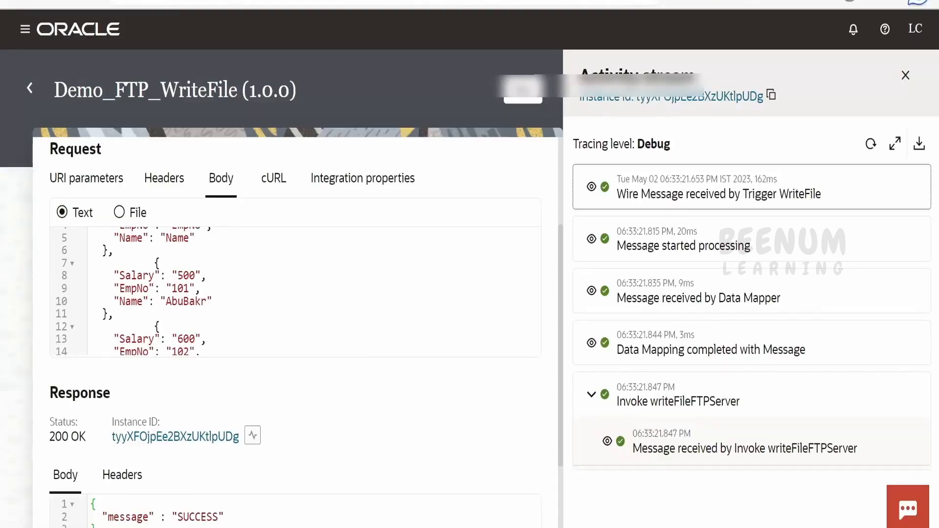
pyautogui.scroll(2, 147, 291)
pyautogui.scroll(-3, 146, 291)
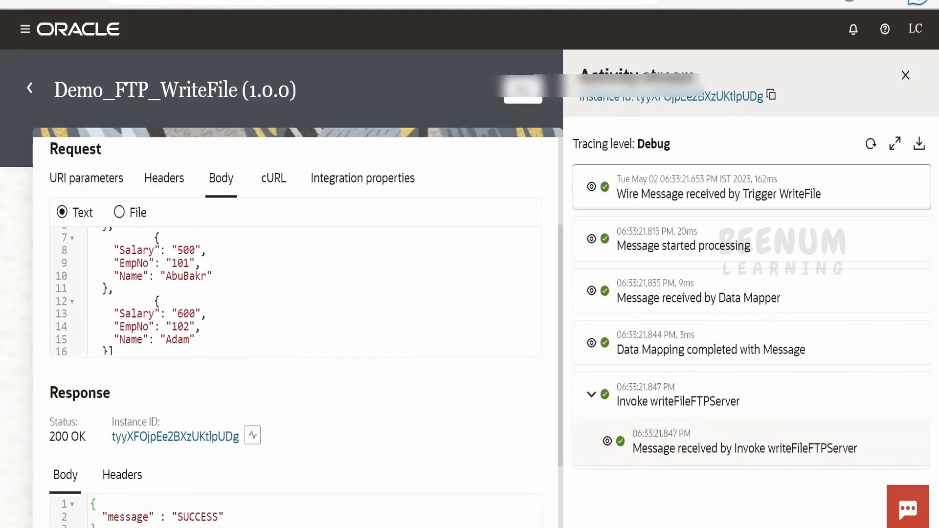